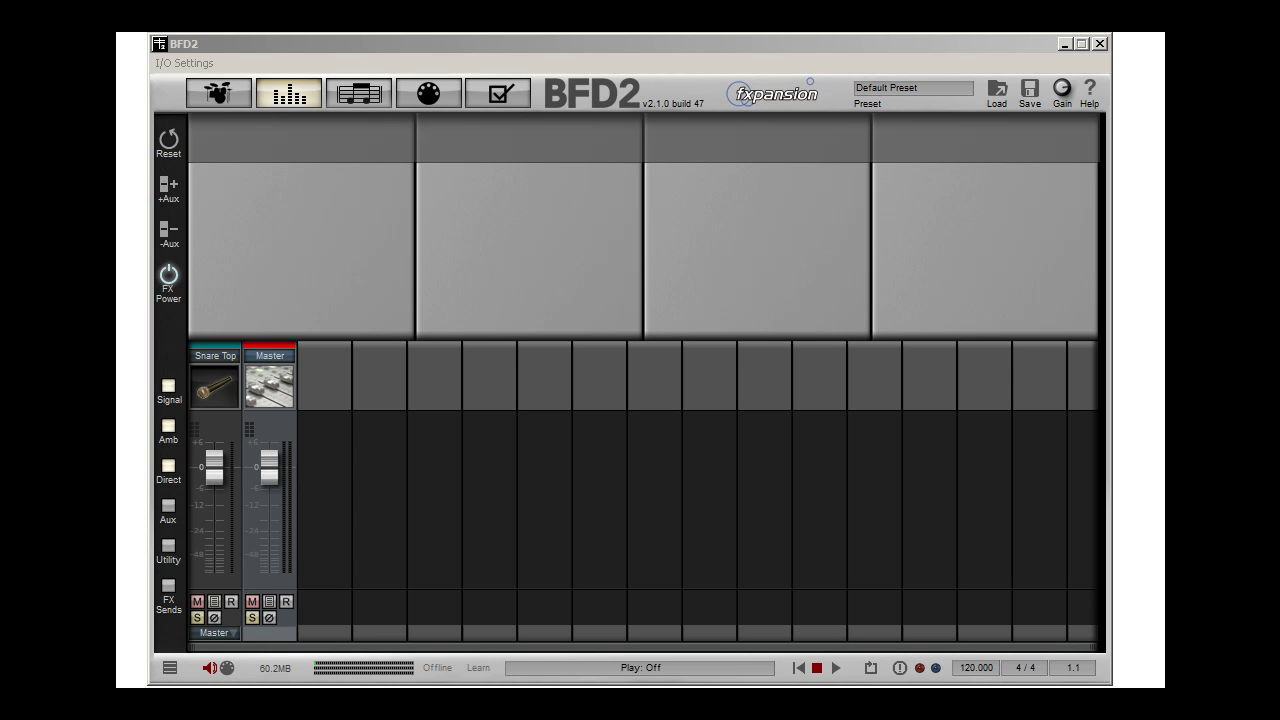
Step: Switch from the mixer to the Kit page showing the default drum kit
{"action": "left_click", "coordinate": [241, 97]}
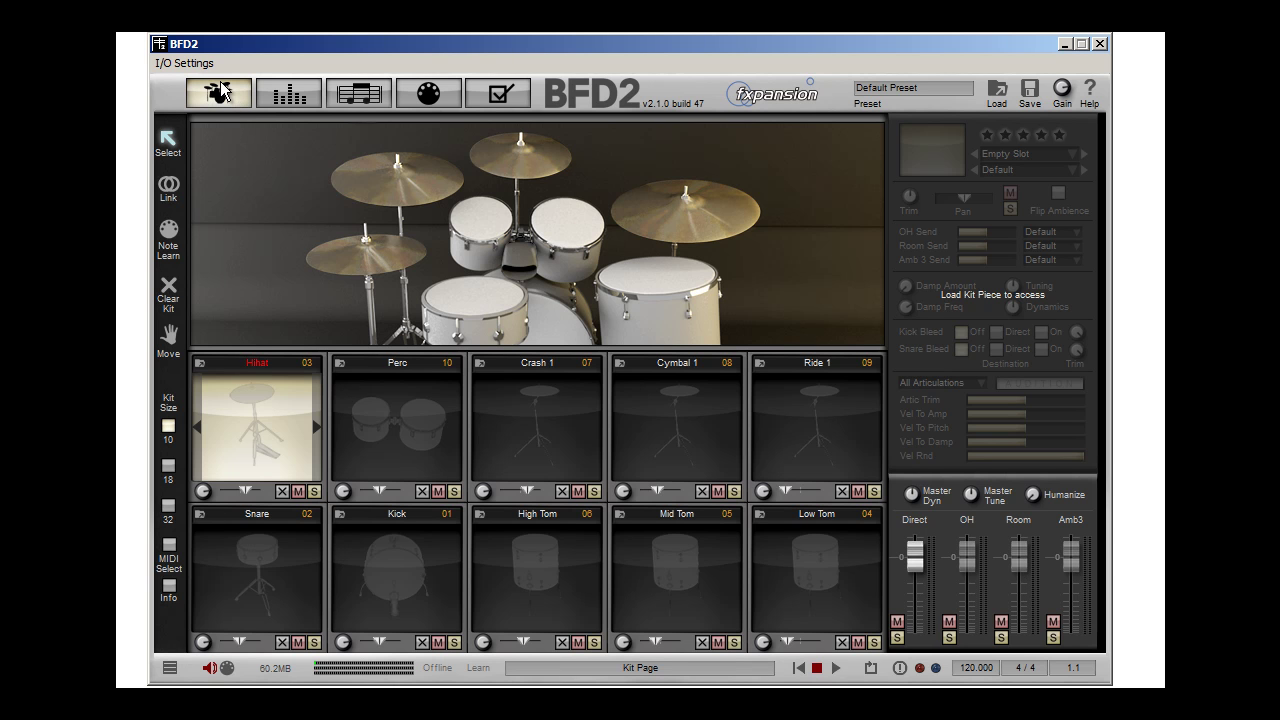
Step: Load the 8BK drum kit from the Load Kit browser
{"action": "left_click", "coordinate": [998, 95]}
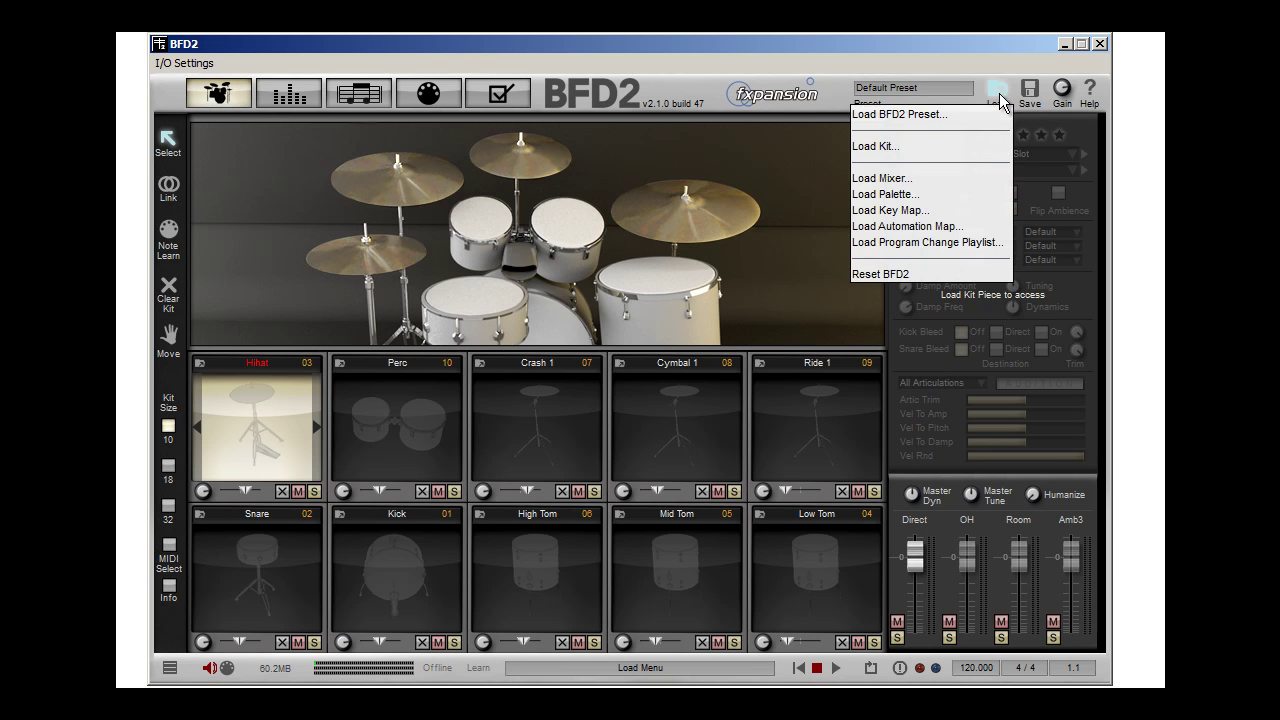
{"action": "left_click", "coordinate": [945, 151]}
{"action": "left_click_drag", "start_coordinate": [759, 276], "coordinate": [755, 306]}
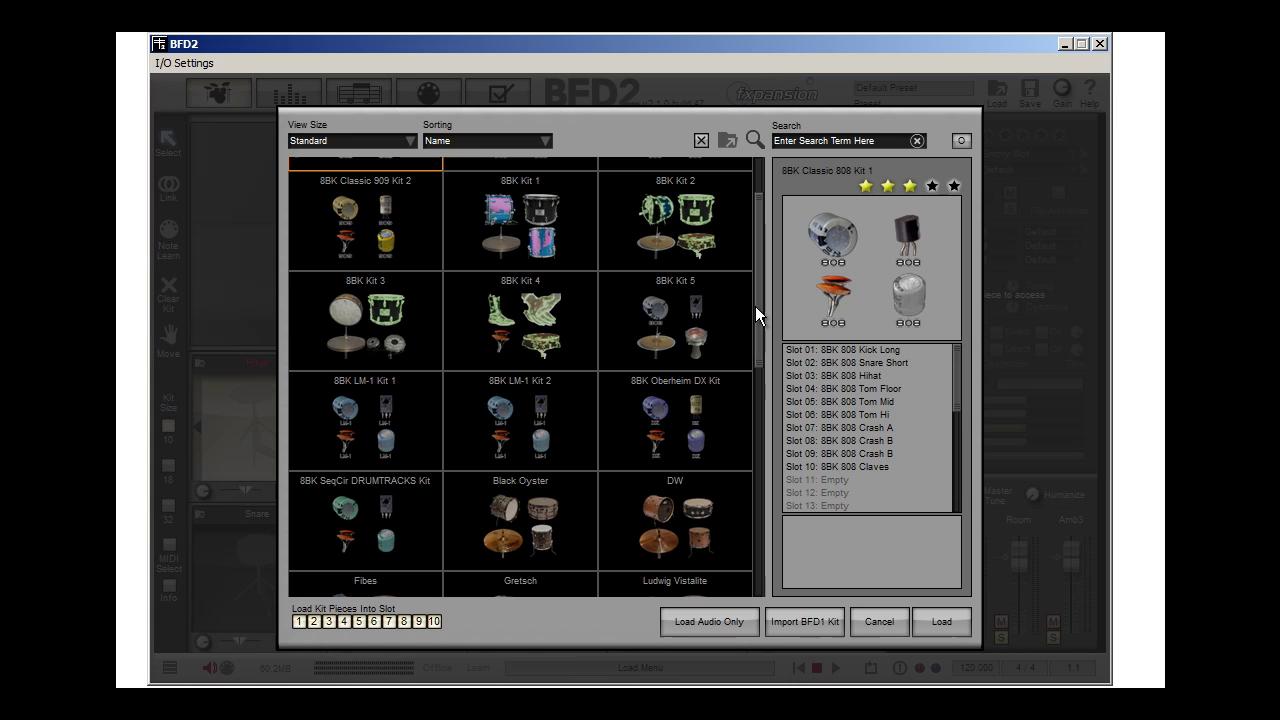
{"action": "double_click", "coordinate": [703, 226]}
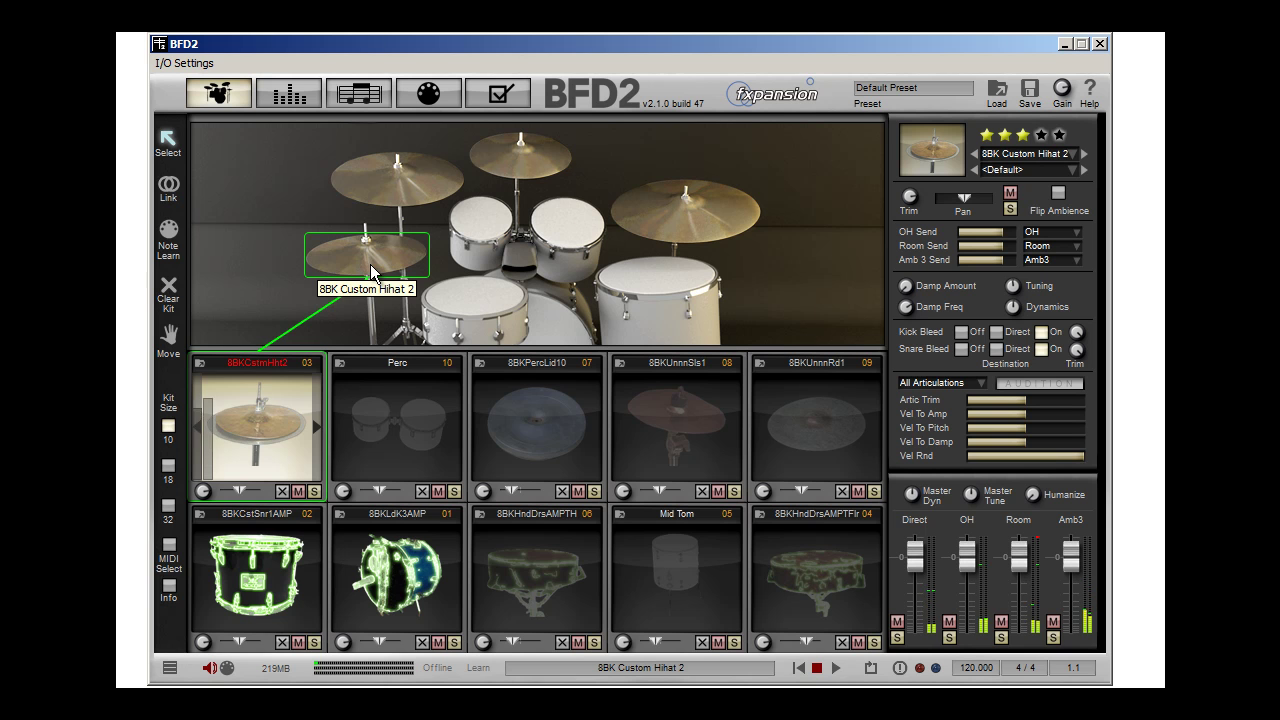
Step: Create a new groove on the Grooves page, draw kick hits on beats 1, 2 and 4, and start playback
{"action": "left_click", "coordinate": [355, 96]}
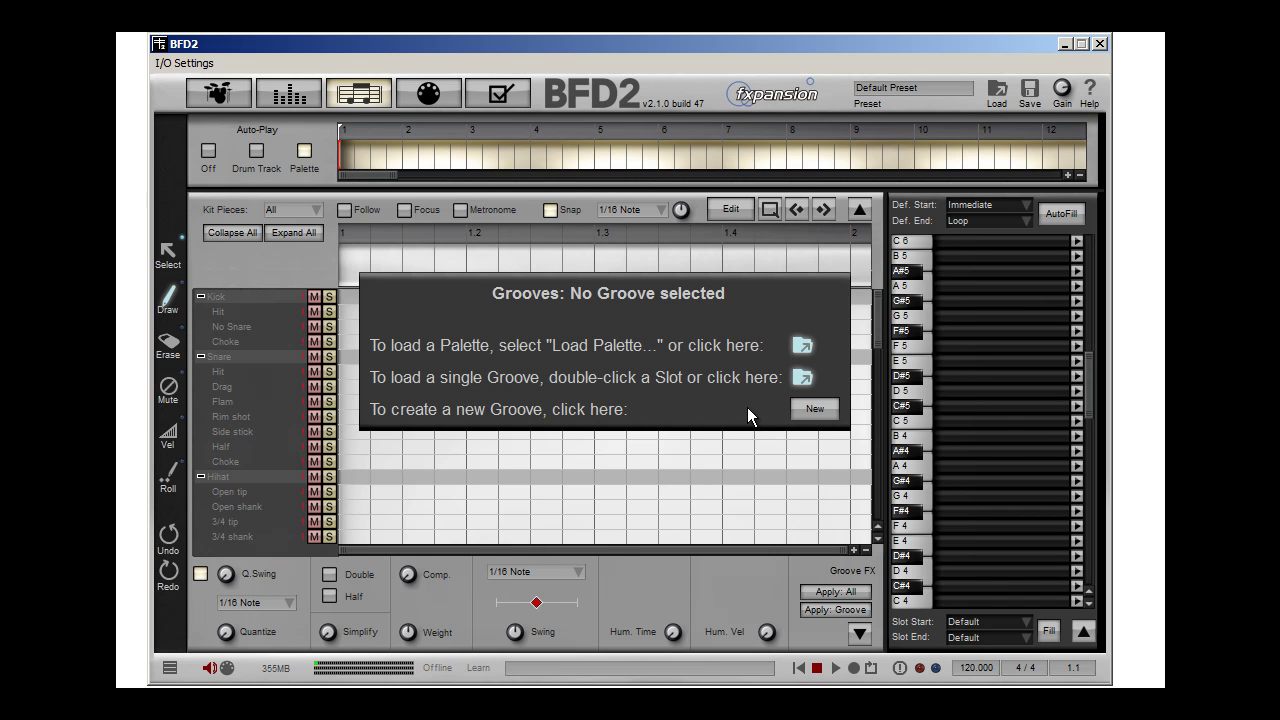
{"action": "left_click", "coordinate": [812, 408]}
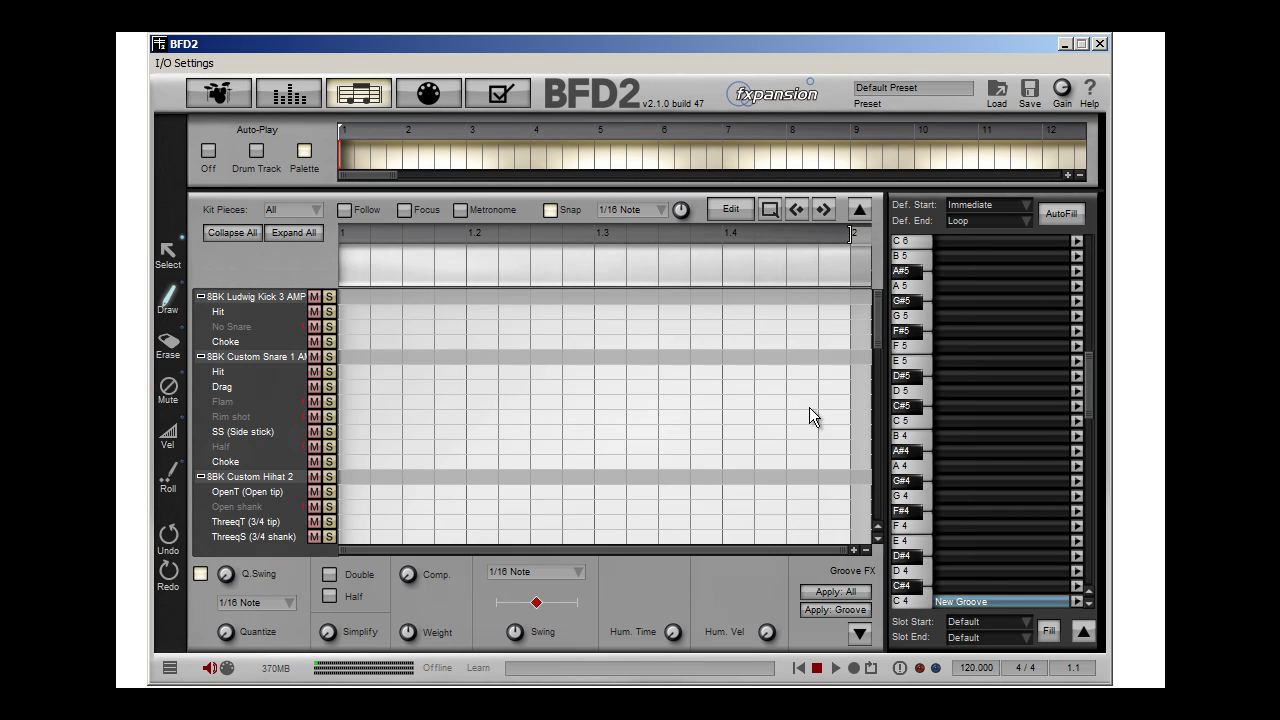
{"action": "left_click", "coordinate": [358, 315]}
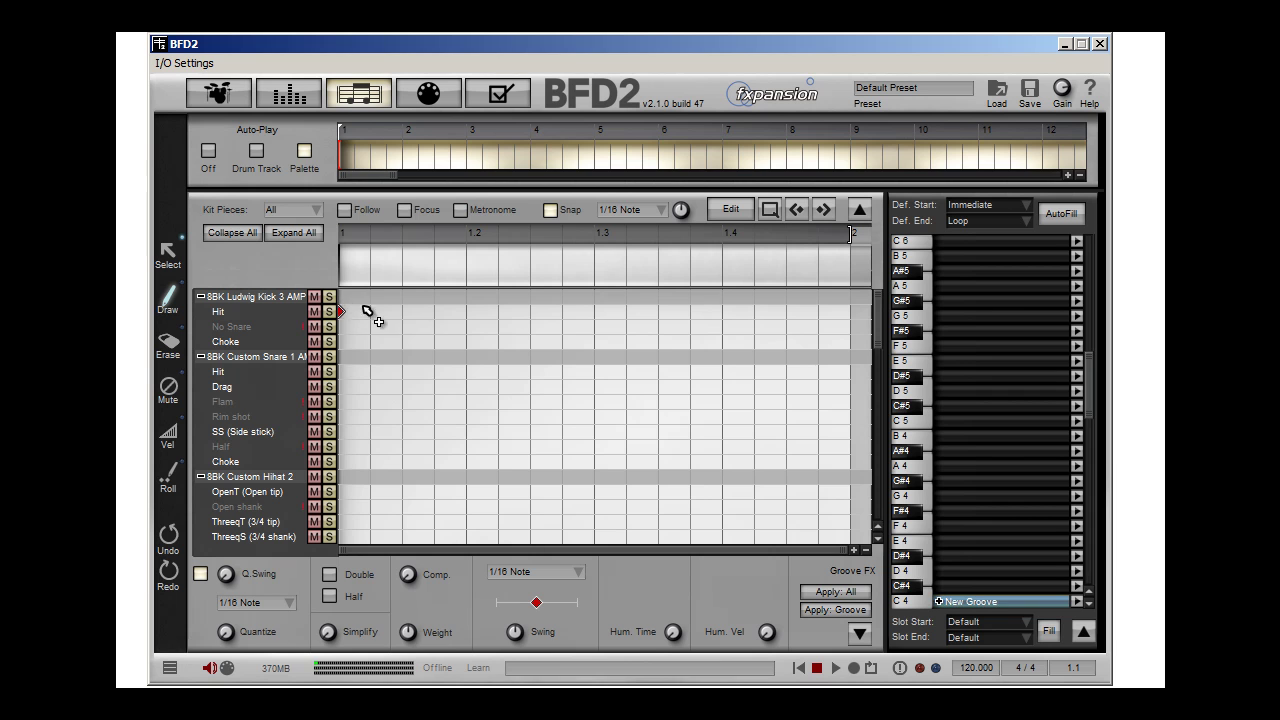
{"action": "left_click", "coordinate": [466, 312]}
{"action": "left_click", "coordinate": [718, 314]}
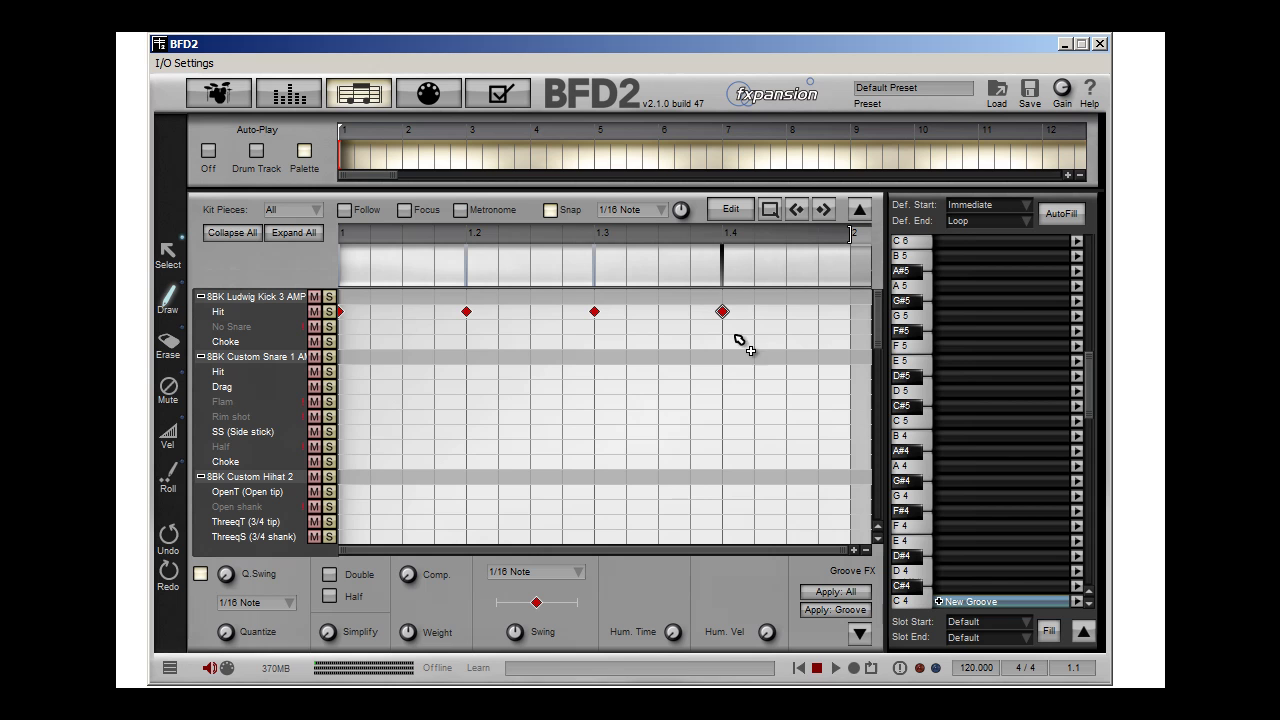
{"action": "left_click", "coordinate": [836, 668]}
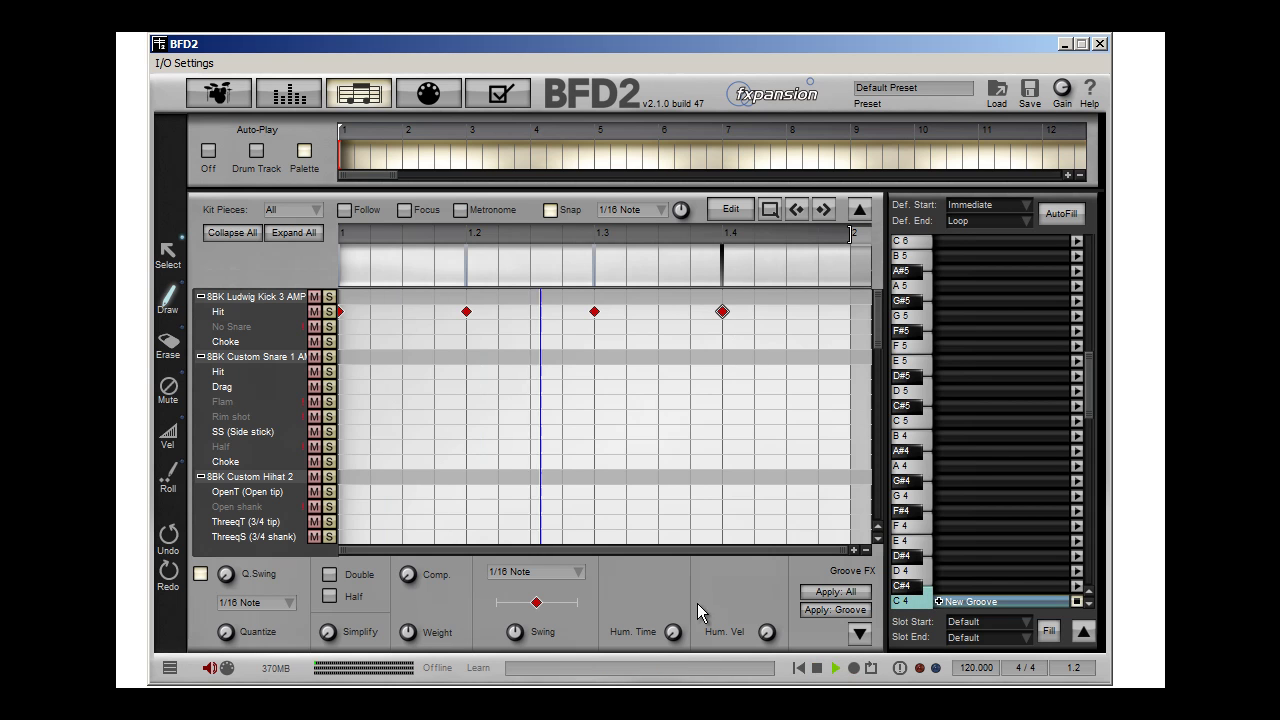
Step: Add snare on beats 2 and 4 and open hi-hat on beats 2–4, then stop playback
{"action": "left_click", "coordinate": [467, 373]}
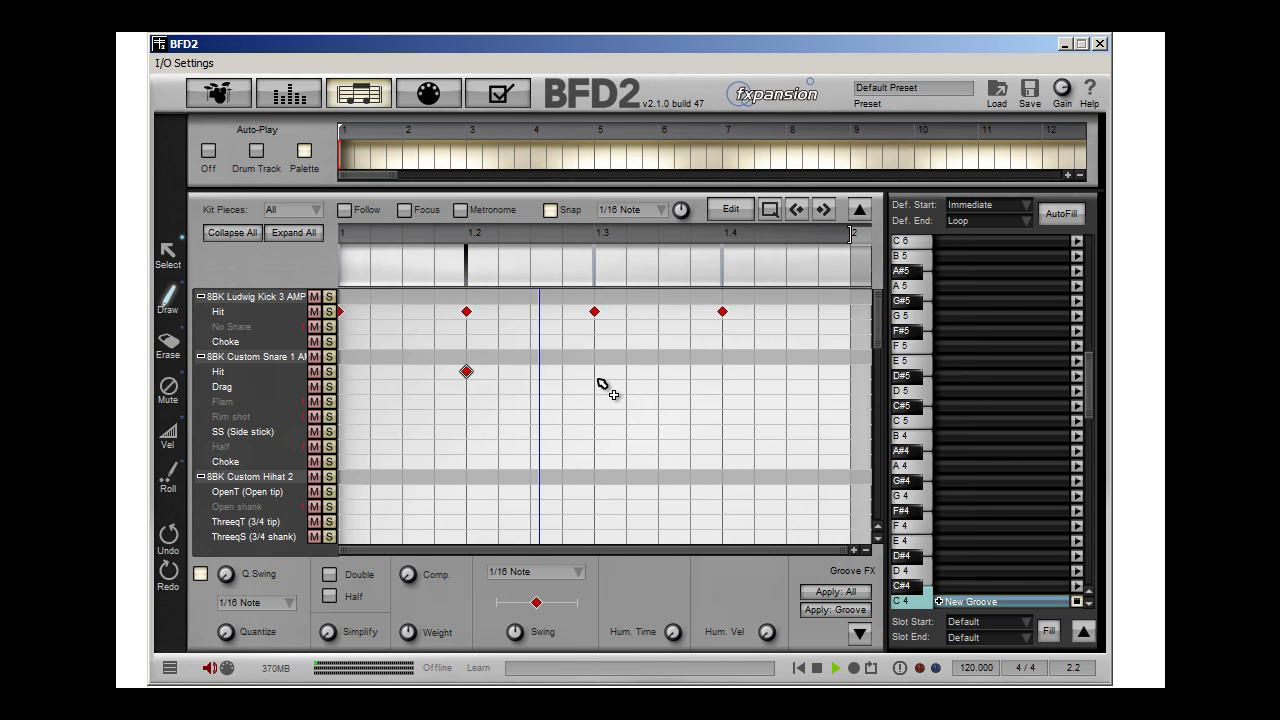
{"action": "left_click", "coordinate": [722, 372]}
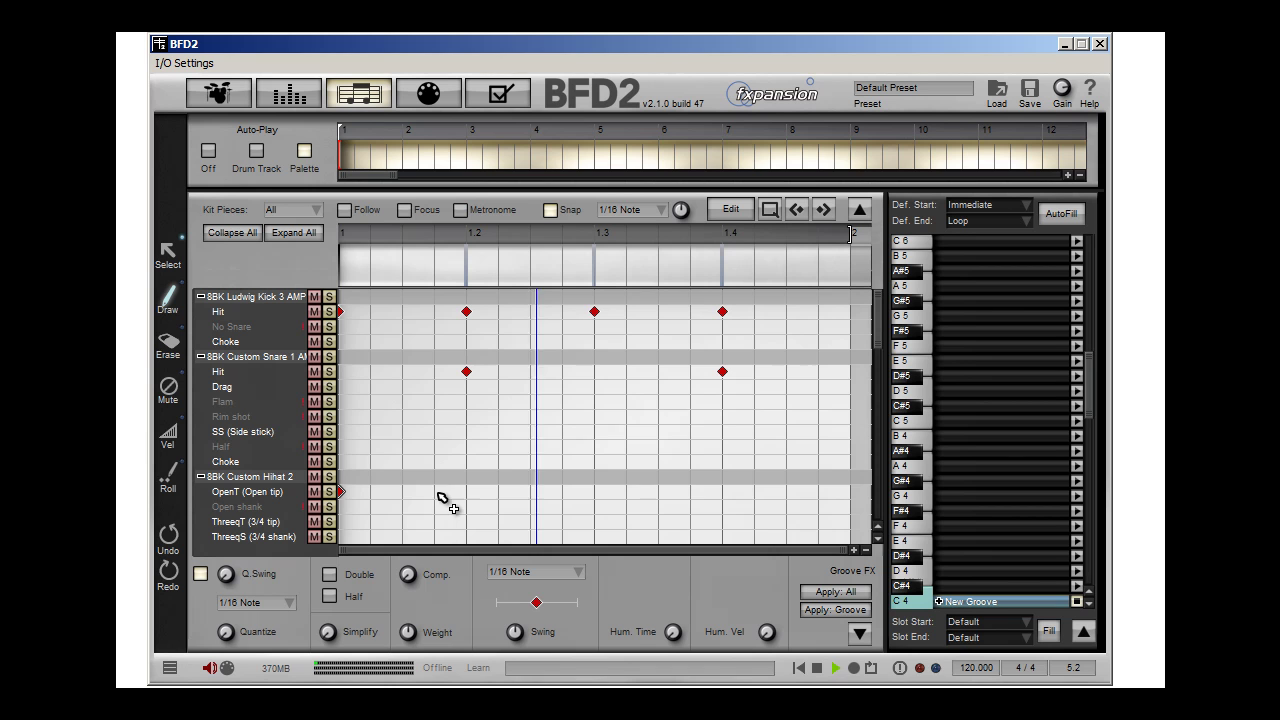
{"action": "left_click", "coordinate": [466, 491]}
{"action": "left_click", "coordinate": [594, 491]}
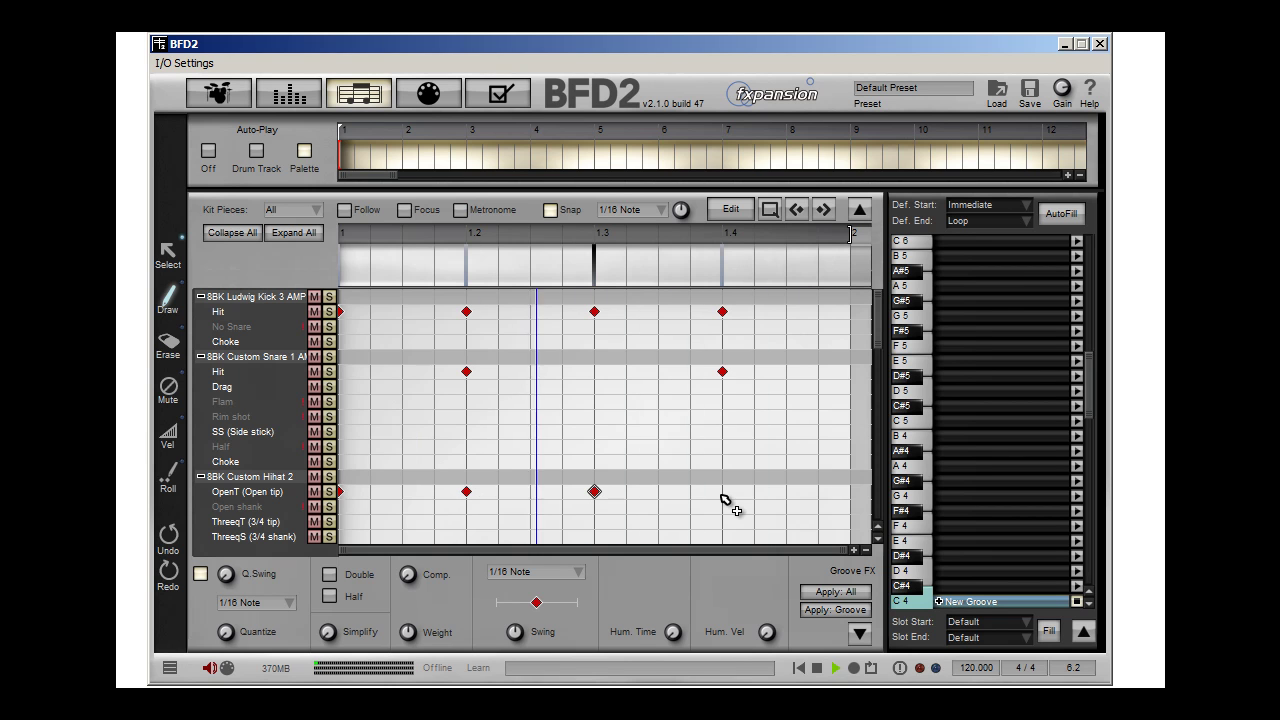
{"action": "left_click", "coordinate": [722, 491]}
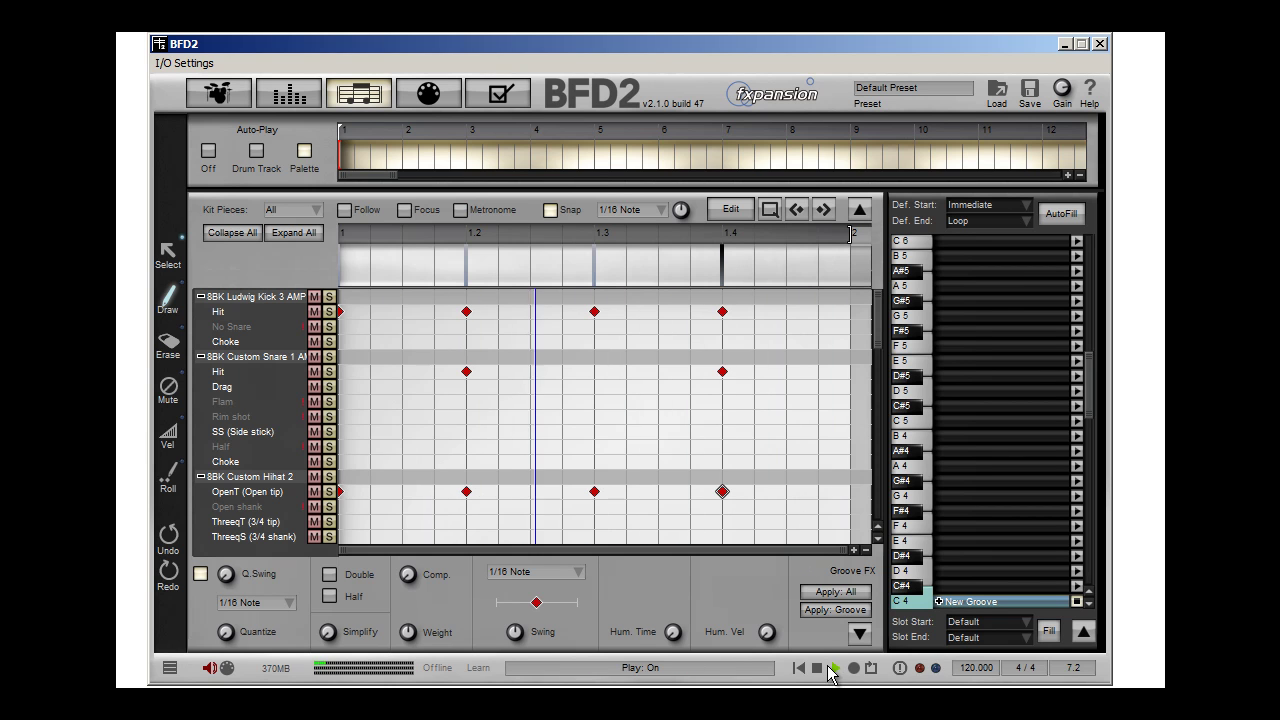
{"action": "left_click", "coordinate": [817, 667]}
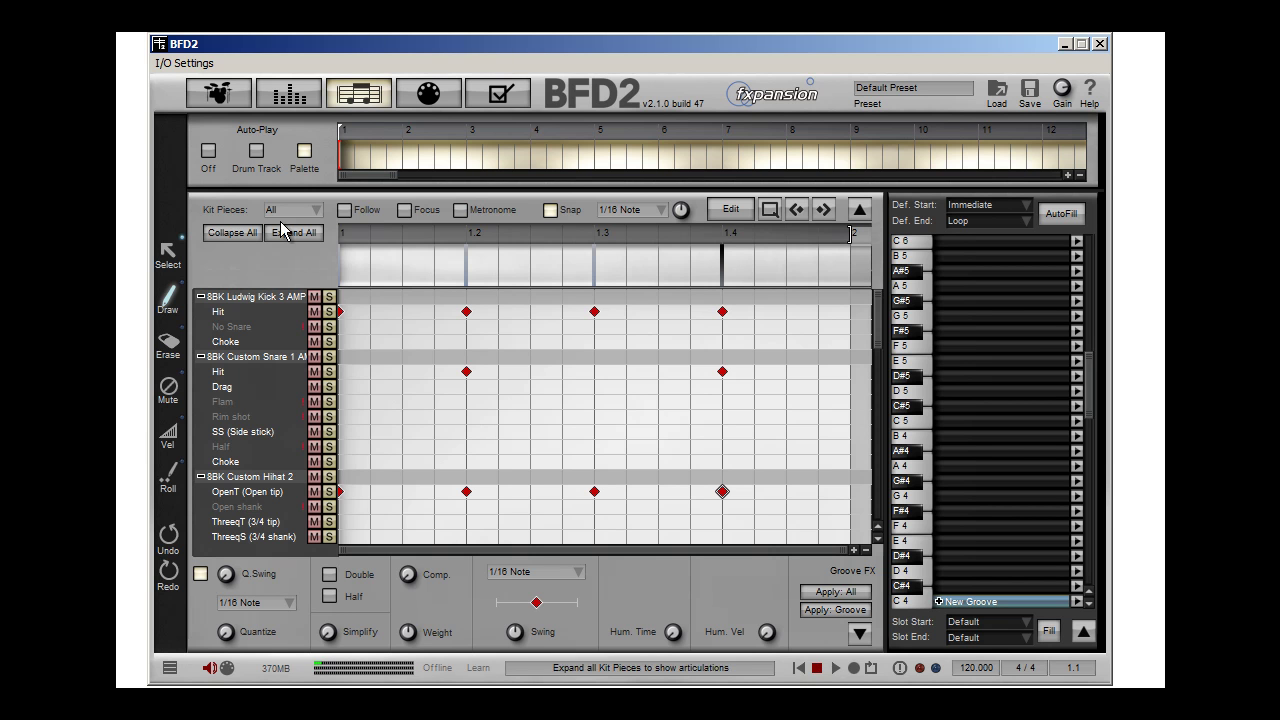
Step: On the Kit page, step through kick presets to 8BK Grind, auditioning each one
{"action": "left_click", "coordinate": [240, 108]}
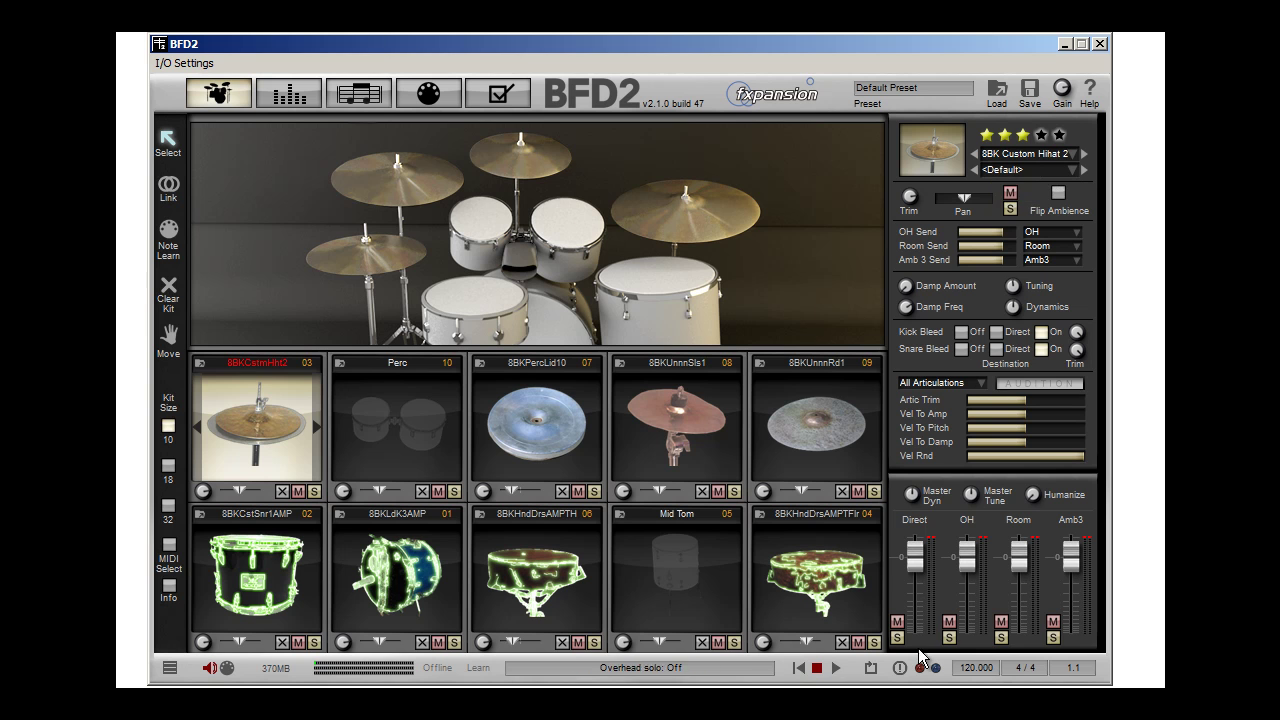
{"action": "left_click", "coordinate": [545, 326]}
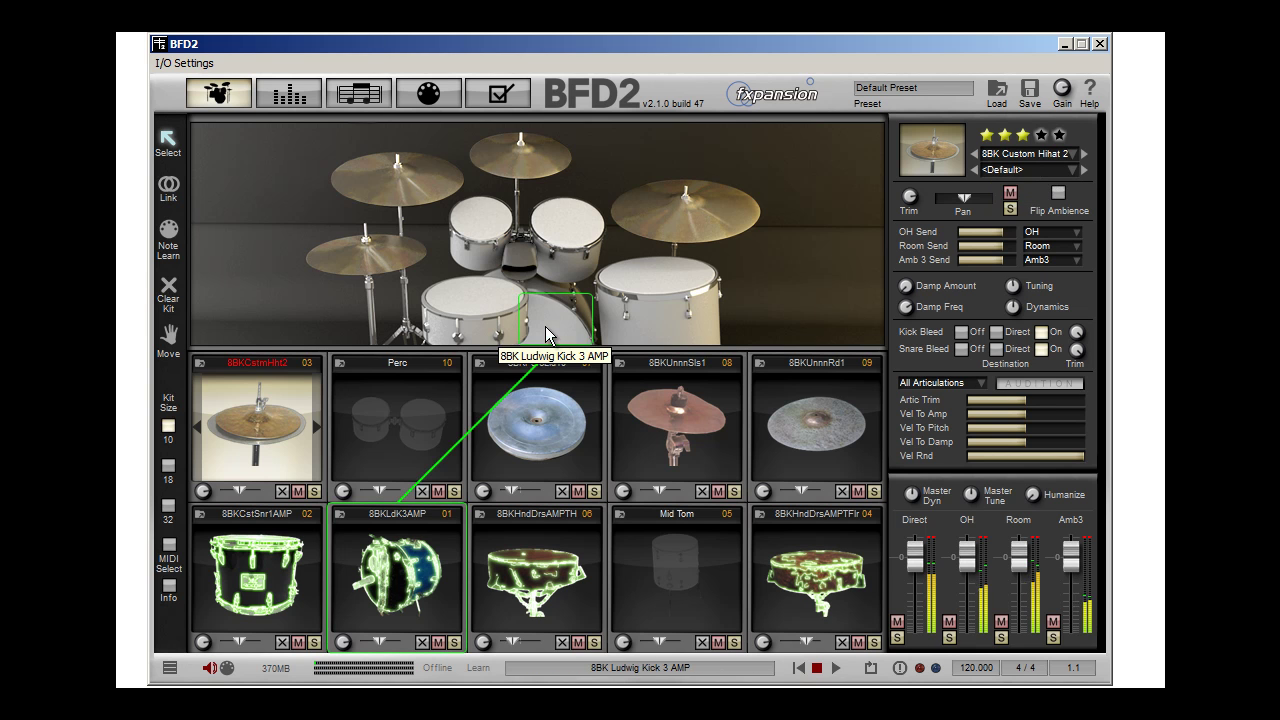
{"action": "left_click", "coordinate": [1083, 169]}
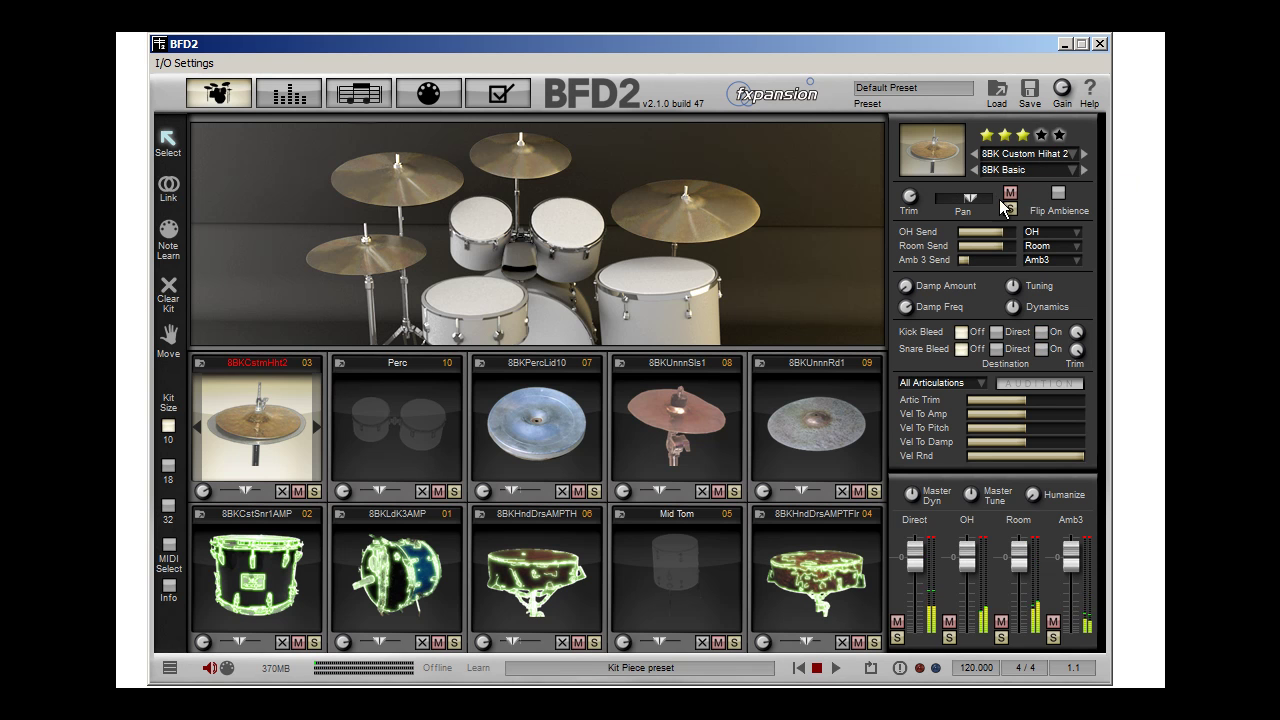
{"action": "left_click", "coordinate": [555, 318]}
{"action": "left_click", "coordinate": [1087, 172]}
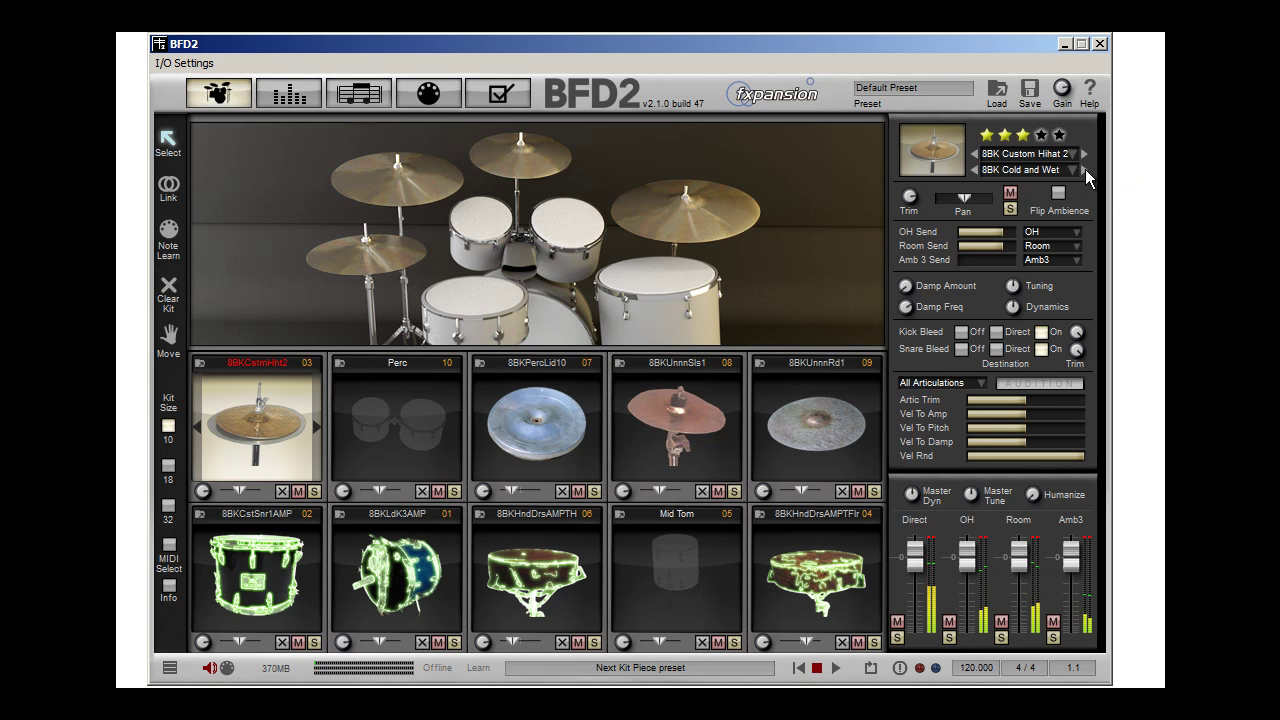
{"action": "left_click", "coordinate": [550, 317]}
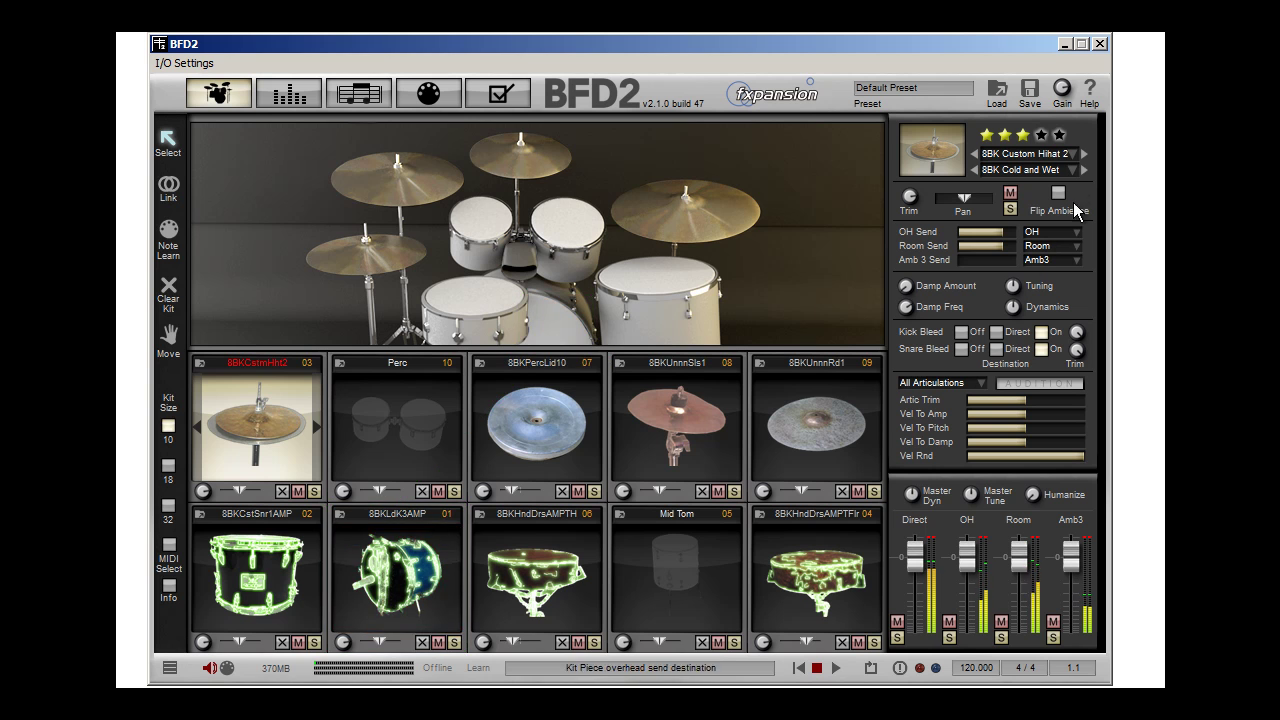
{"action": "left_click", "coordinate": [1084, 170]}
{"action": "left_click", "coordinate": [554, 310]}
{"action": "left_click", "coordinate": [543, 315]}
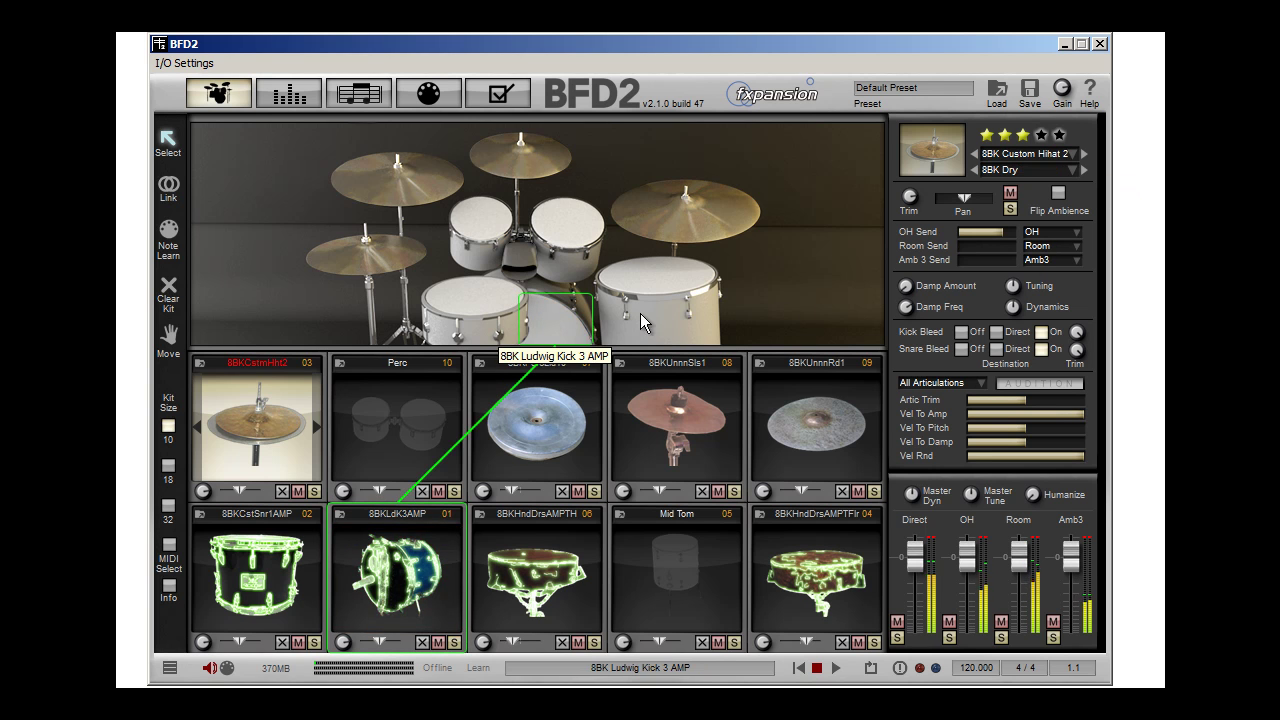
{"action": "left_click", "coordinate": [1085, 170]}
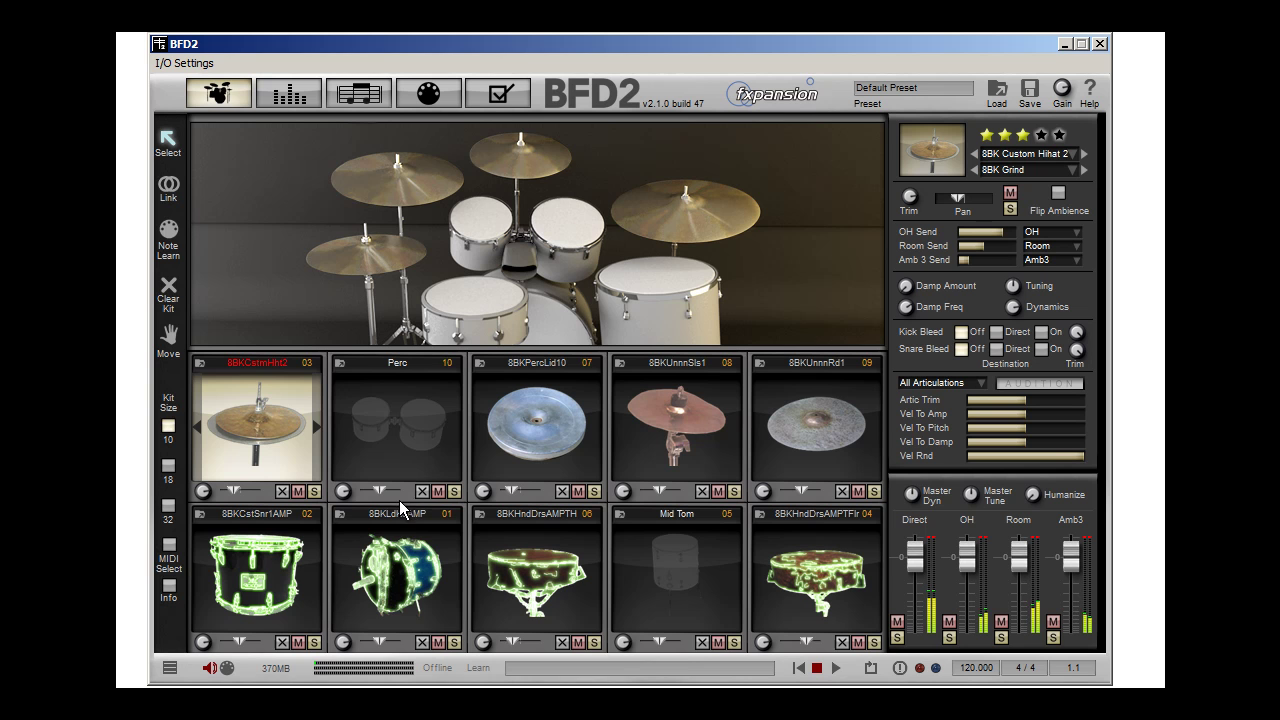
{"action": "left_click", "coordinate": [555, 321]}
{"action": "left_click", "coordinate": [555, 320]}
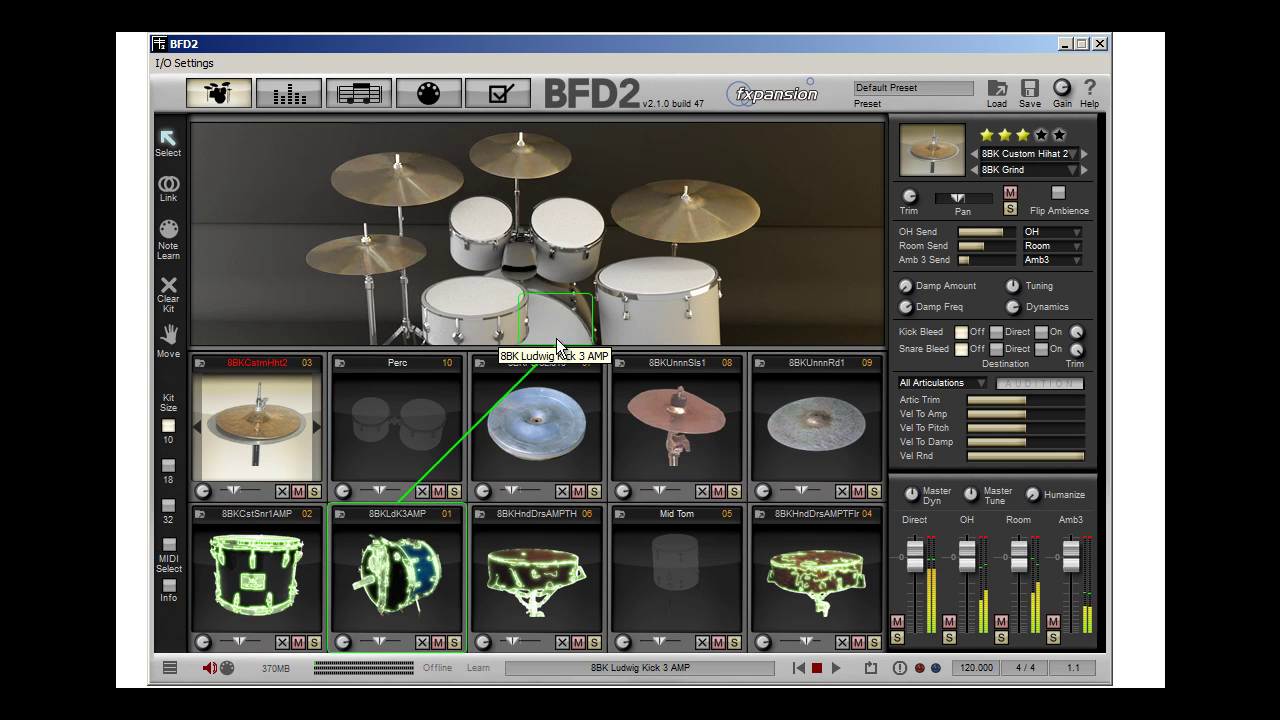
Step: Raise the damping to about 53%, audition it, then play and stop the groove
{"action": "mouse_move", "coordinate": [902, 291]}
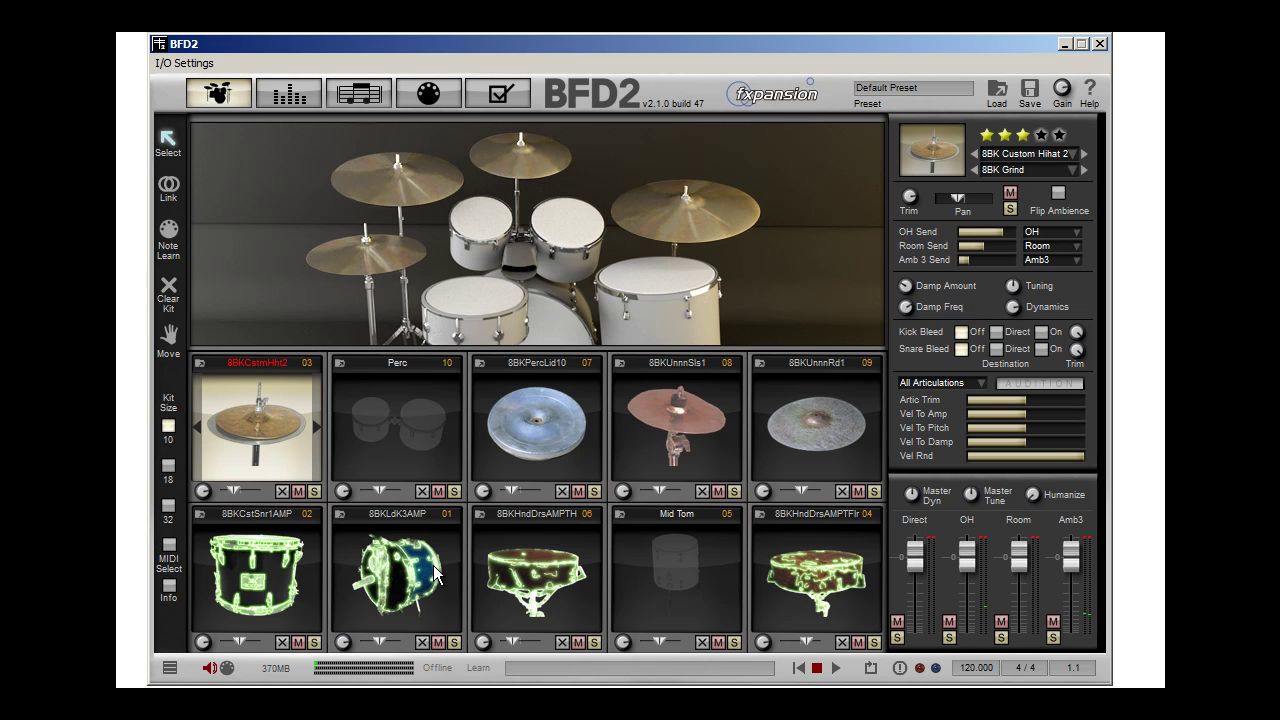
{"action": "left_click", "coordinate": [557, 323]}
{"action": "left_click_drag", "start_coordinate": [905, 291], "coordinate": [915, 238]}
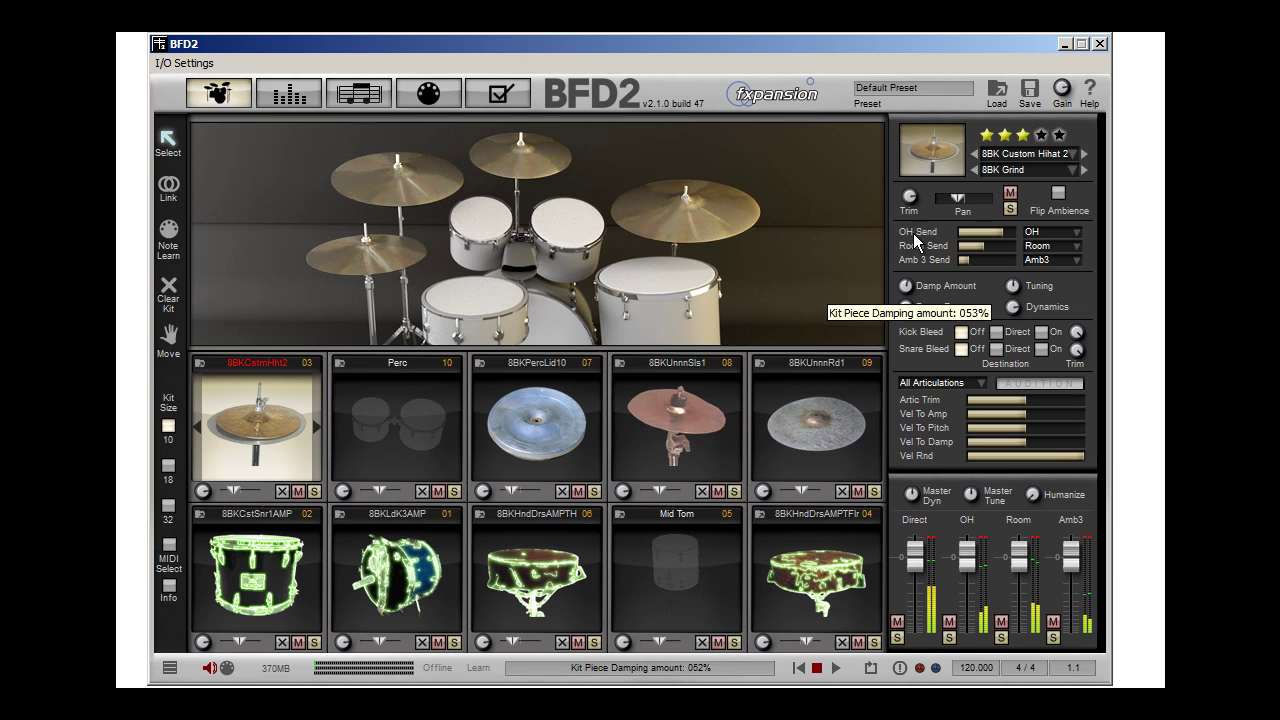
{"action": "left_click", "coordinate": [553, 330]}
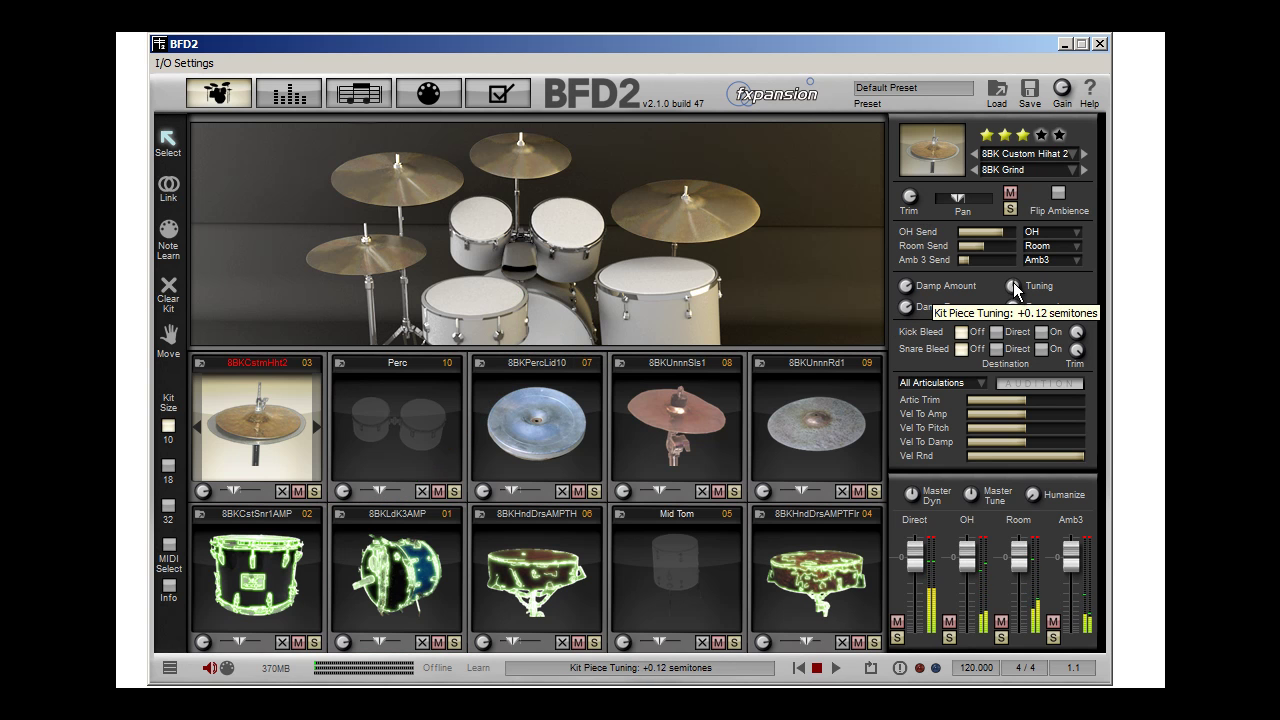
{"action": "left_click", "coordinate": [556, 314]}
{"action": "left_click", "coordinate": [558, 312]}
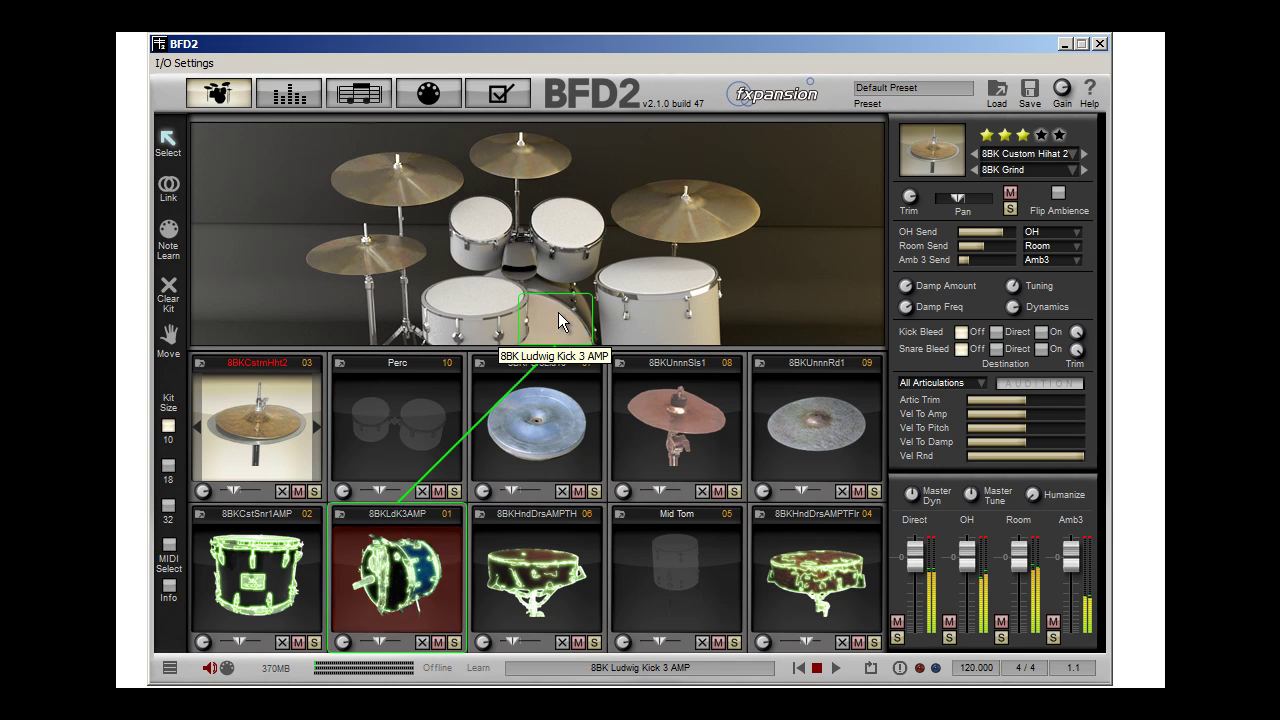
{"action": "left_click", "coordinate": [558, 312]}
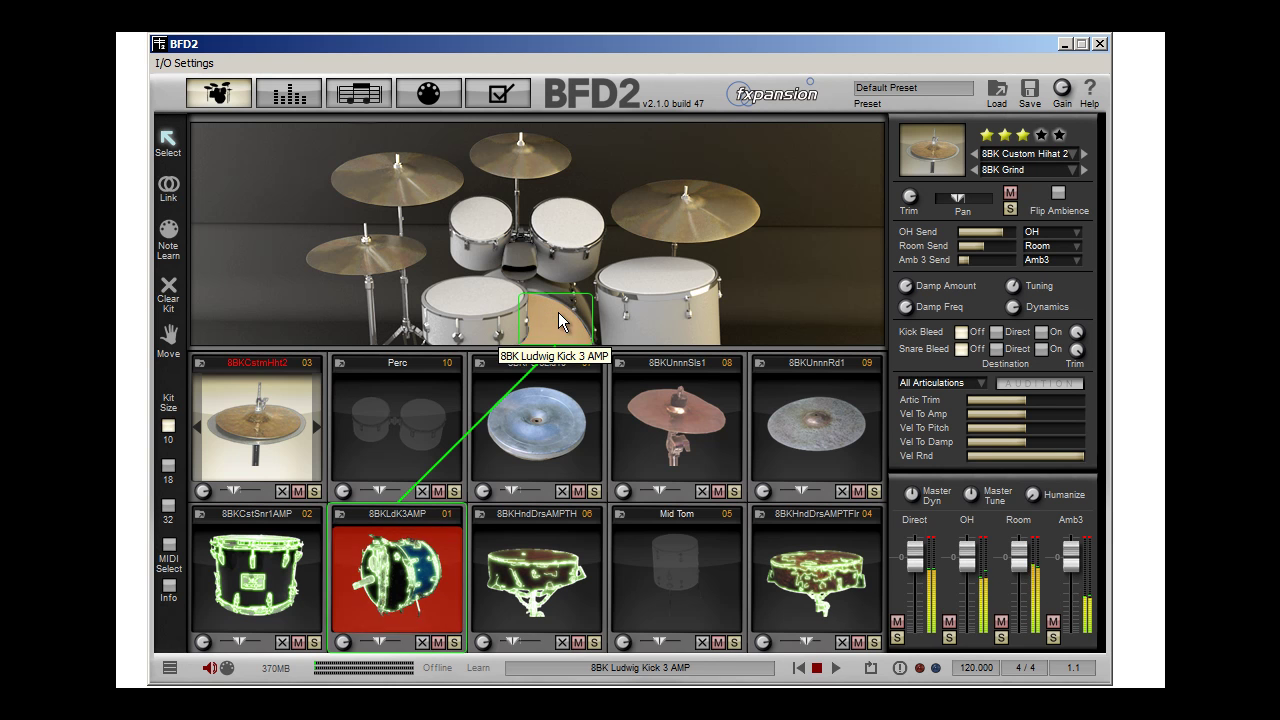
{"action": "left_click", "coordinate": [836, 668]}
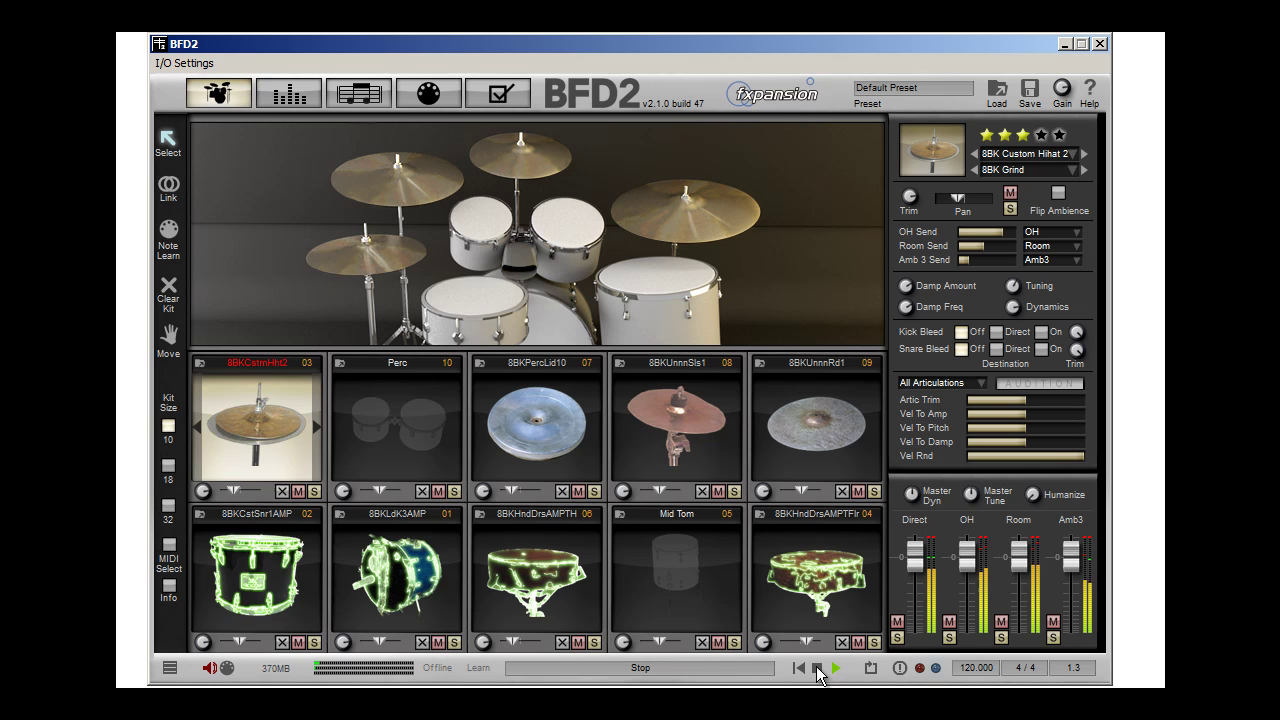
{"action": "left_click", "coordinate": [817, 669]}
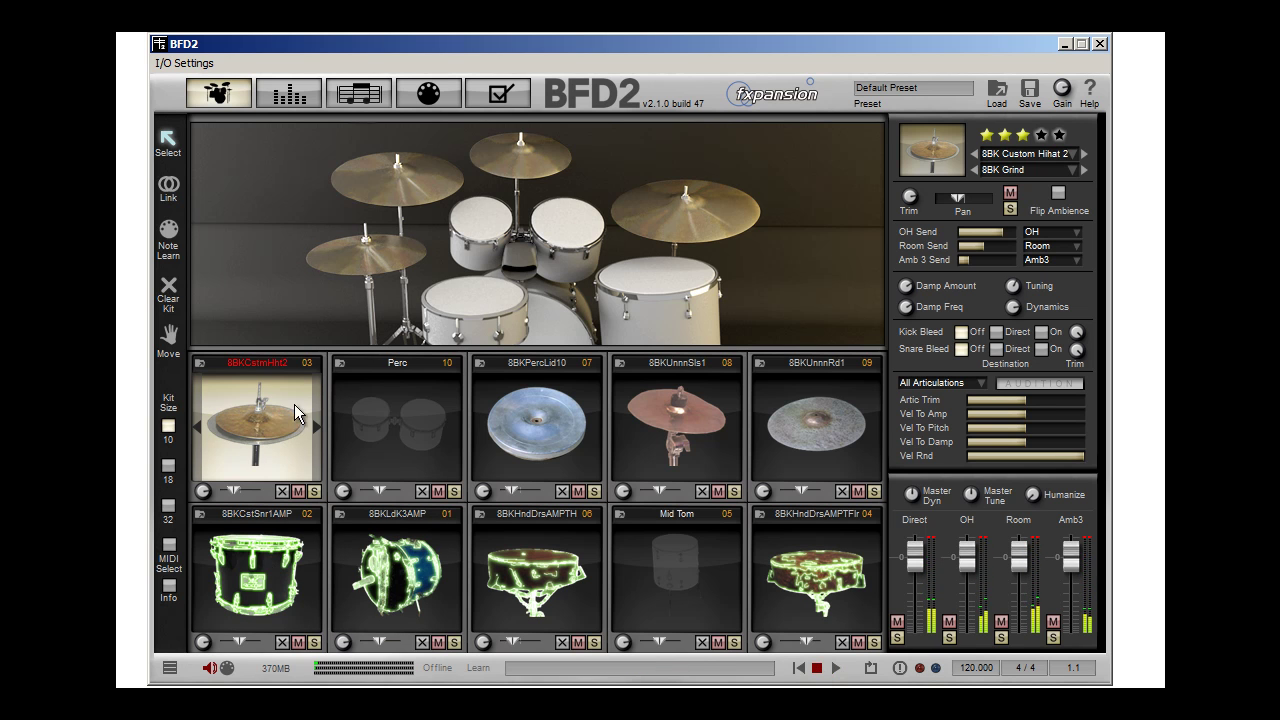
Step: Replace the slot 03 hi-hat with BOSSM 14 Fat Hats, then audition it in the groove
{"action": "right_click", "coordinate": [248, 427]}
{"action": "mouse_move", "coordinate": [270, 434]}
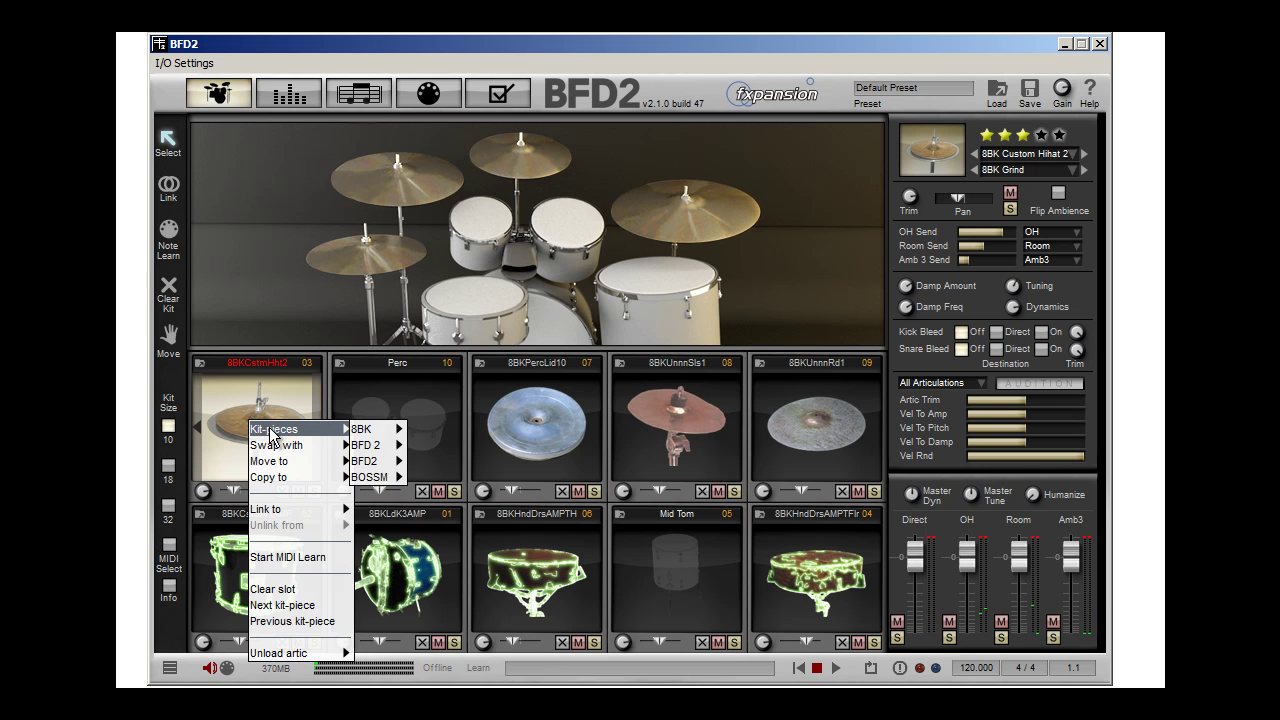
{"action": "mouse_move", "coordinate": [367, 440]}
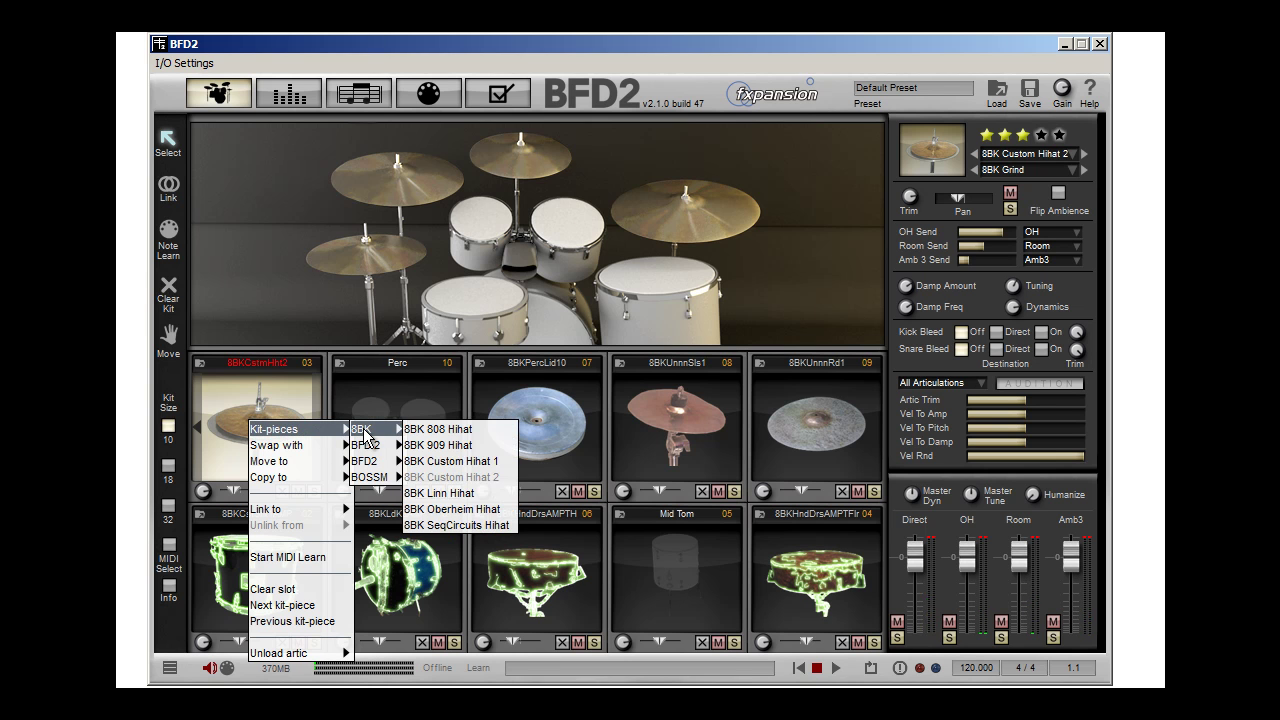
{"action": "mouse_move", "coordinate": [373, 484]}
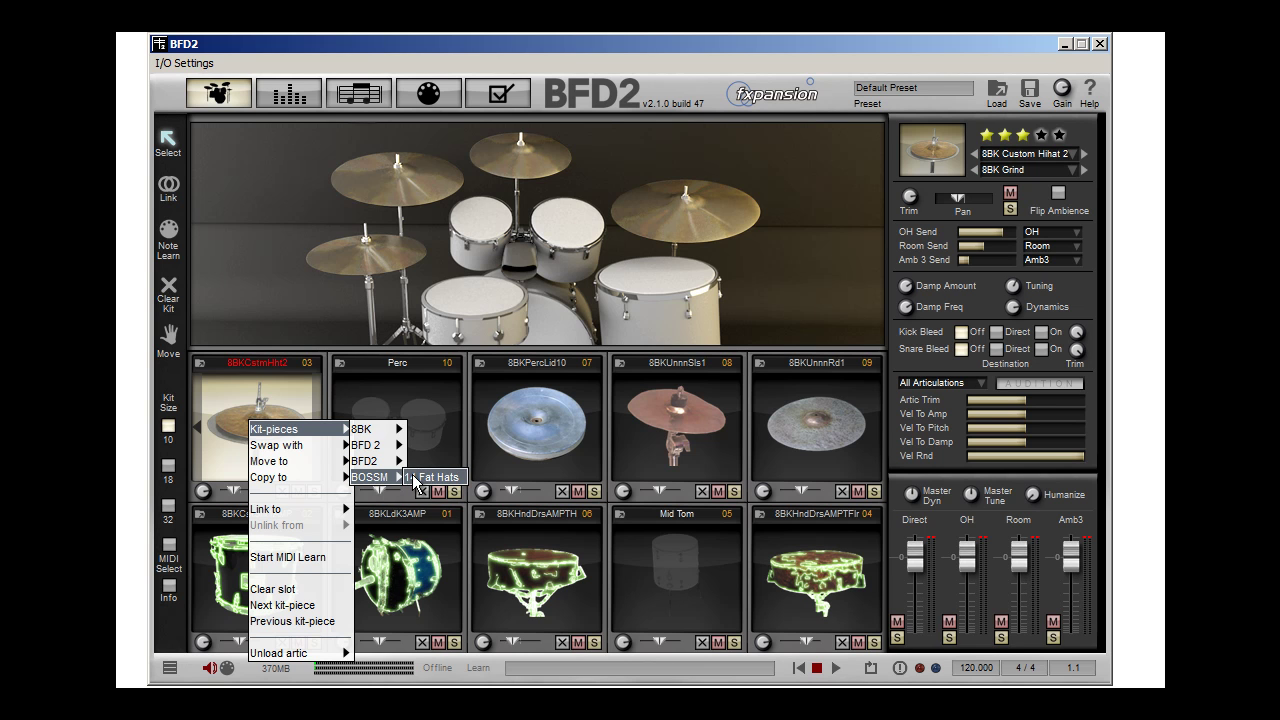
{"action": "left_click", "coordinate": [414, 478]}
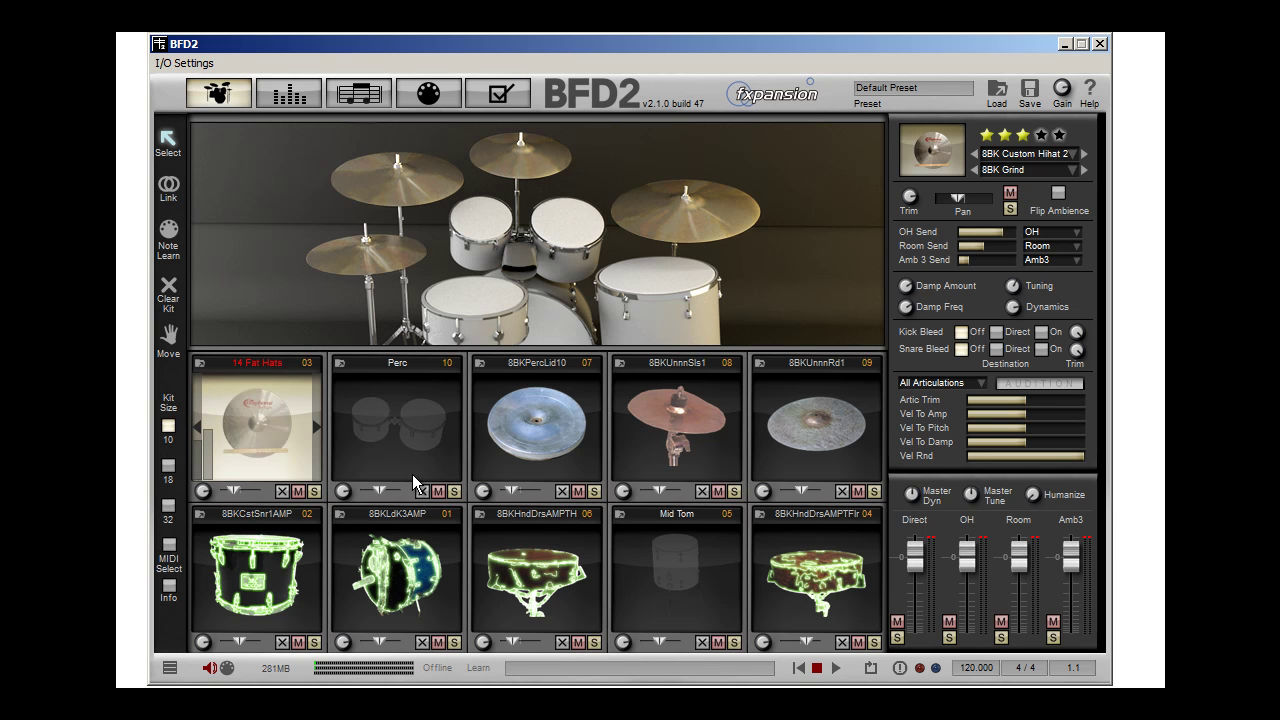
{"action": "left_click", "coordinate": [379, 249]}
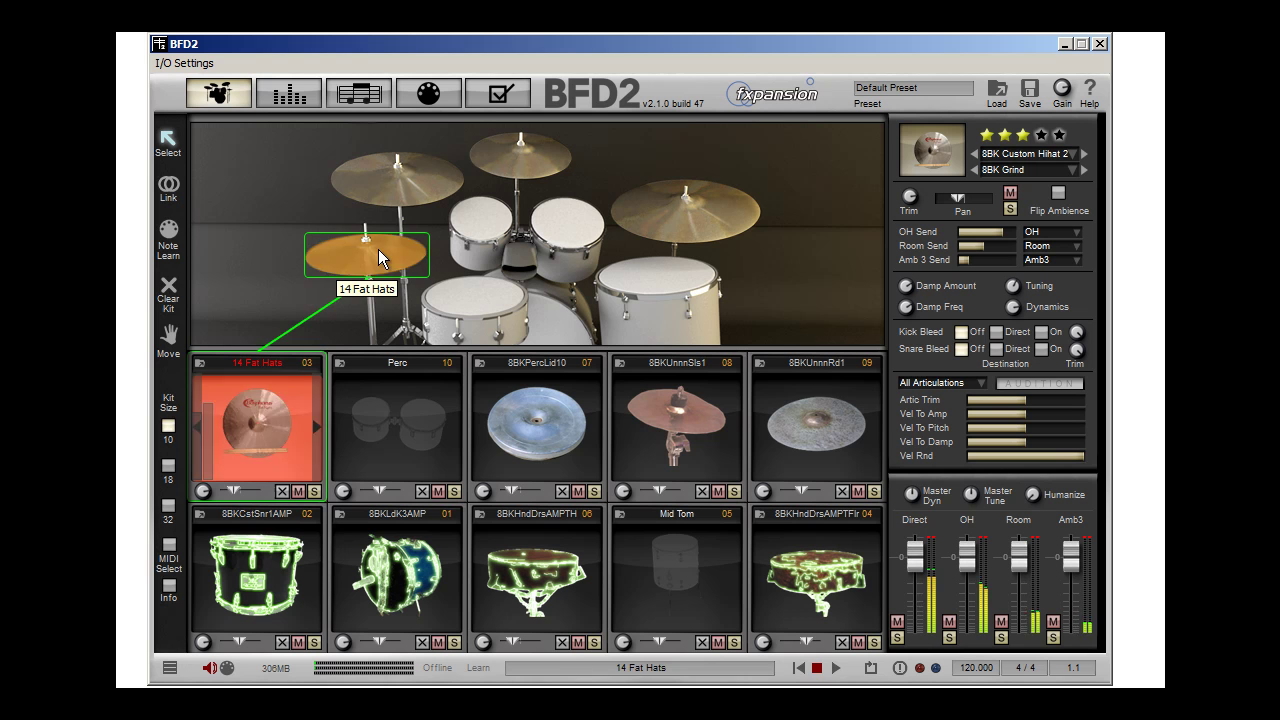
{"action": "left_click", "coordinate": [836, 667]}
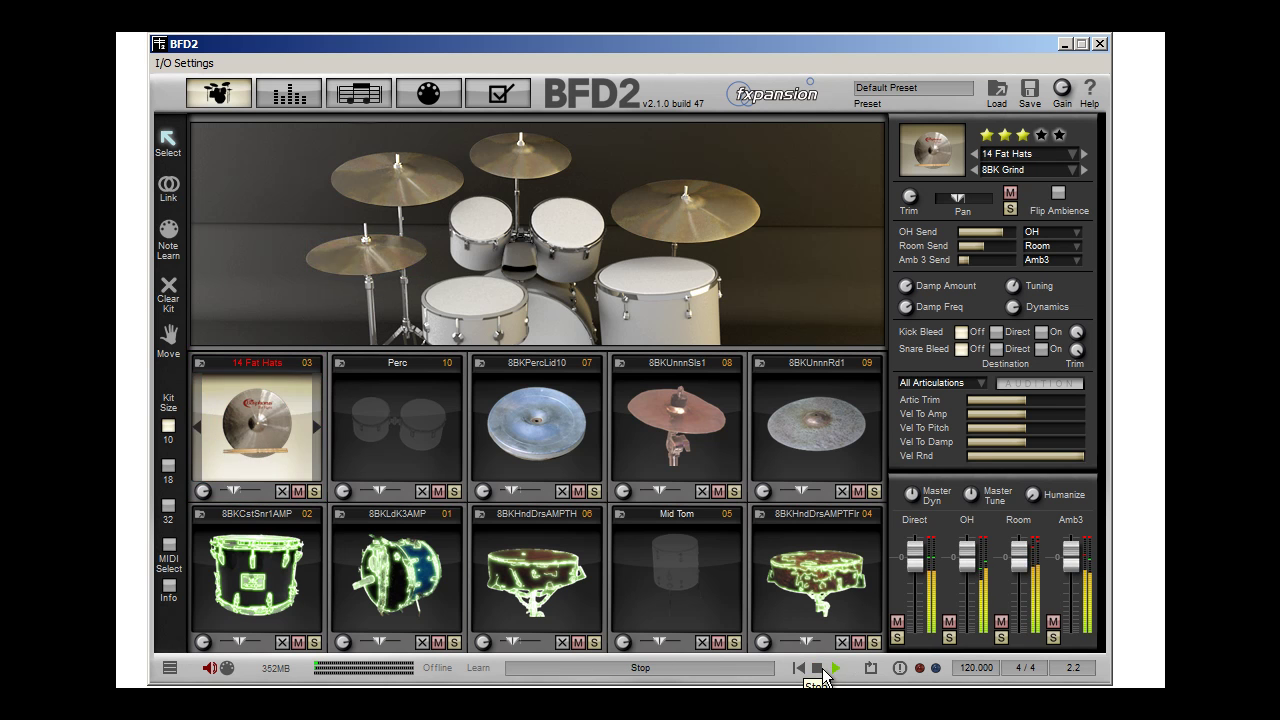
{"action": "left_click", "coordinate": [818, 668]}
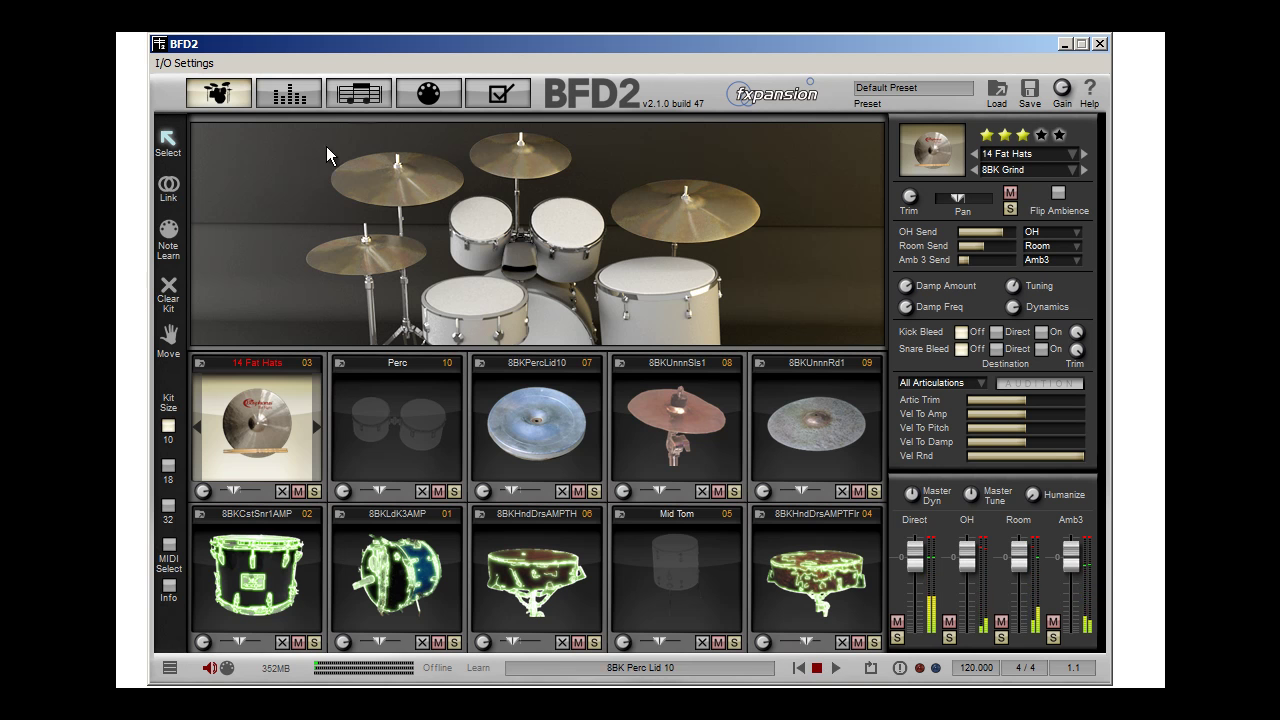
Step: In the mixer with the groove playing, pull Kick Out to about -40 dB and Kick In to -53.92 dB
{"action": "left_click", "coordinate": [290, 94]}
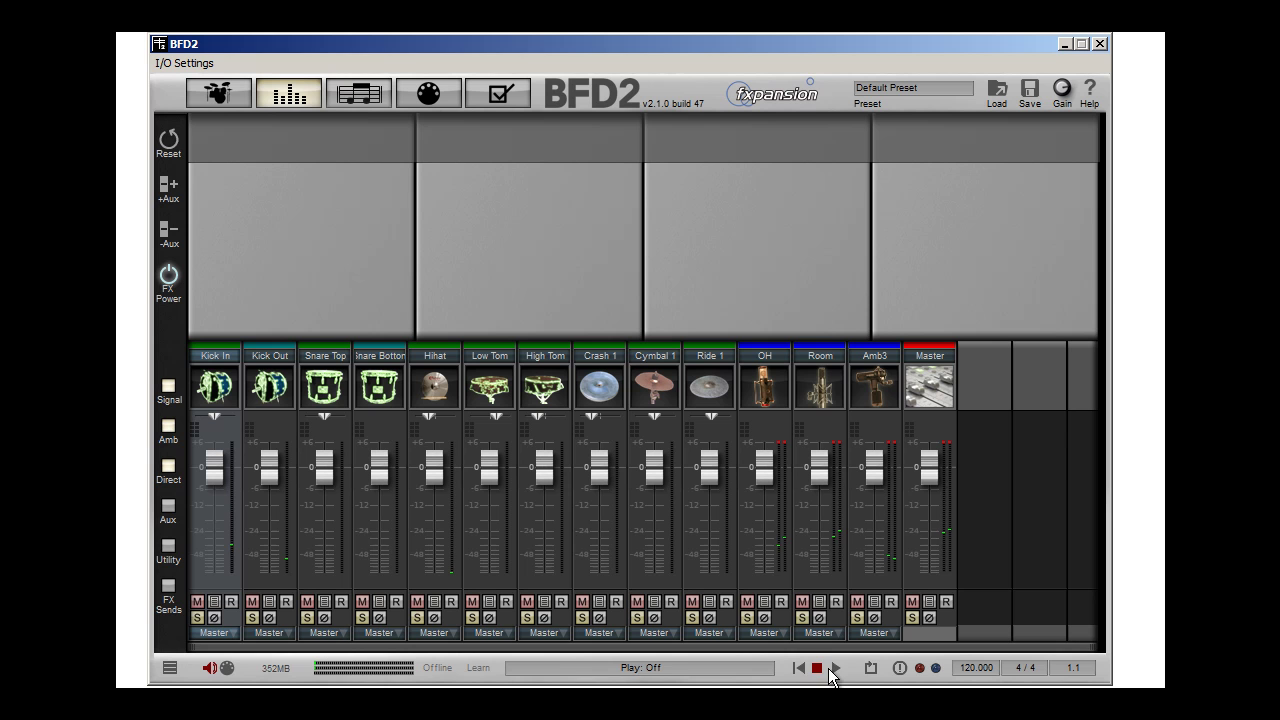
{"action": "left_click", "coordinate": [833, 668]}
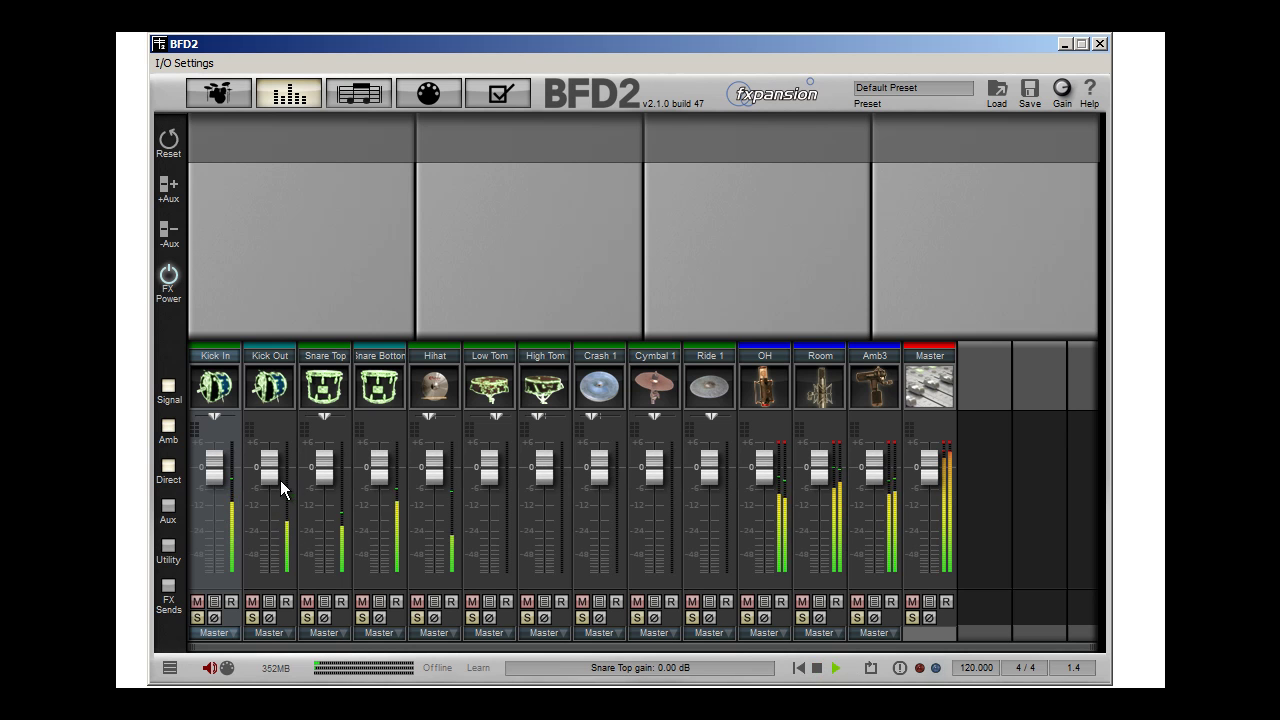
{"action": "left_click_drag", "start_coordinate": [270, 471], "coordinate": [267, 548]}
{"action": "left_click_drag", "start_coordinate": [219, 468], "coordinate": [267, 578]}
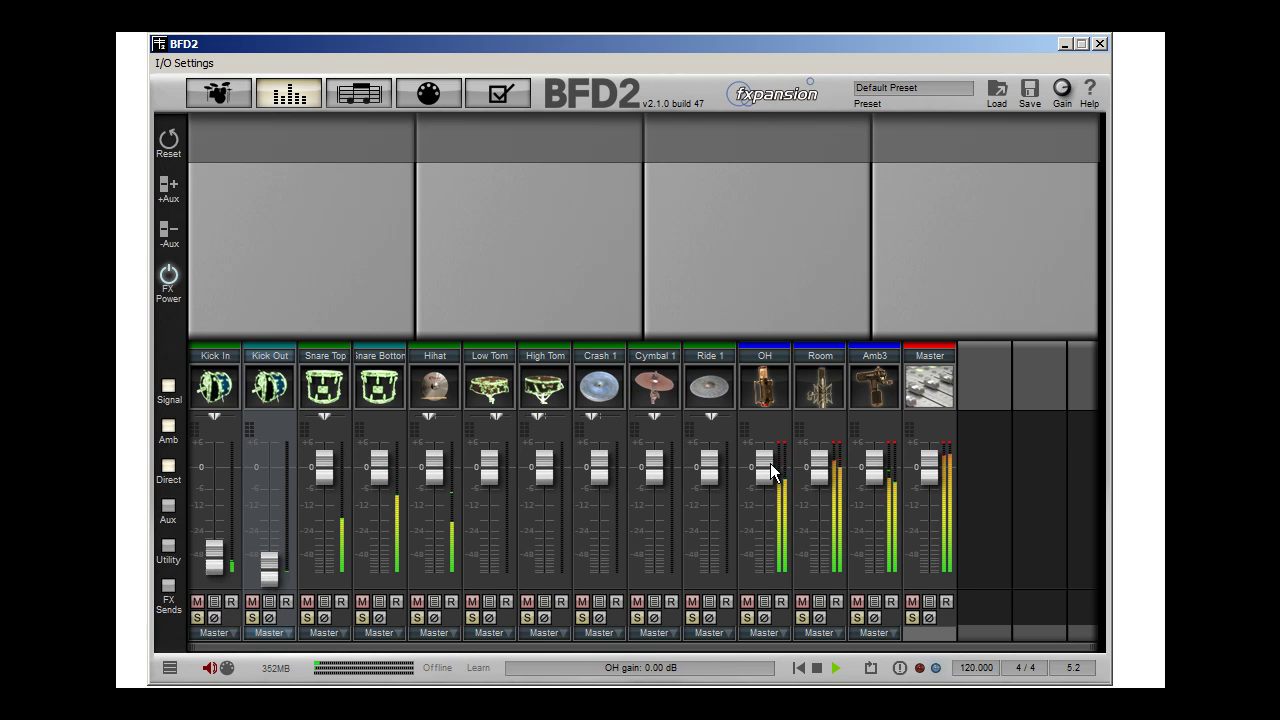
Step: Pull the OH, Room and Amb3 faders down, then bring them back near 0 dB
{"action": "left_click_drag", "start_coordinate": [765, 467], "coordinate": [772, 623]}
{"action": "left_click_drag", "start_coordinate": [819, 467], "coordinate": [822, 585]}
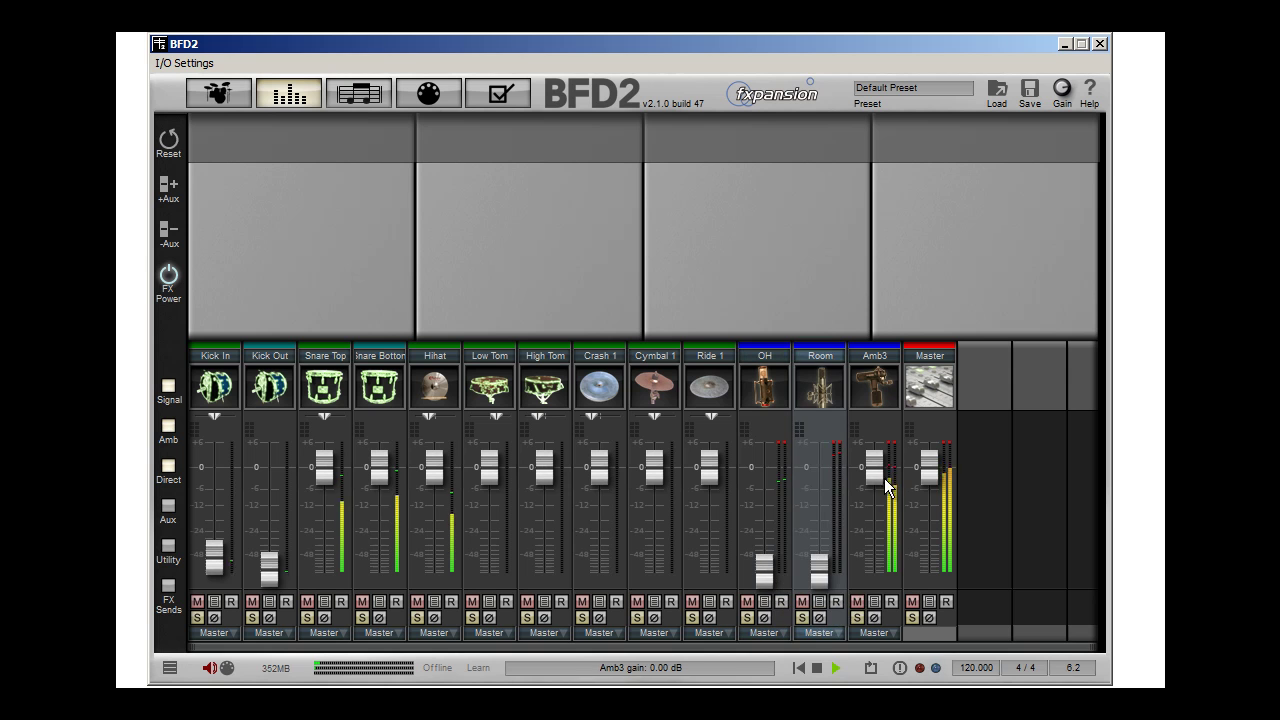
{"action": "mouse_move", "coordinate": [884, 478]}
{"action": "left_mouse_down"}
{"action": "mouse_move", "coordinate": [881, 603]}
{"action": "mouse_move", "coordinate": [877, 477]}
{"action": "left_mouse_up"}
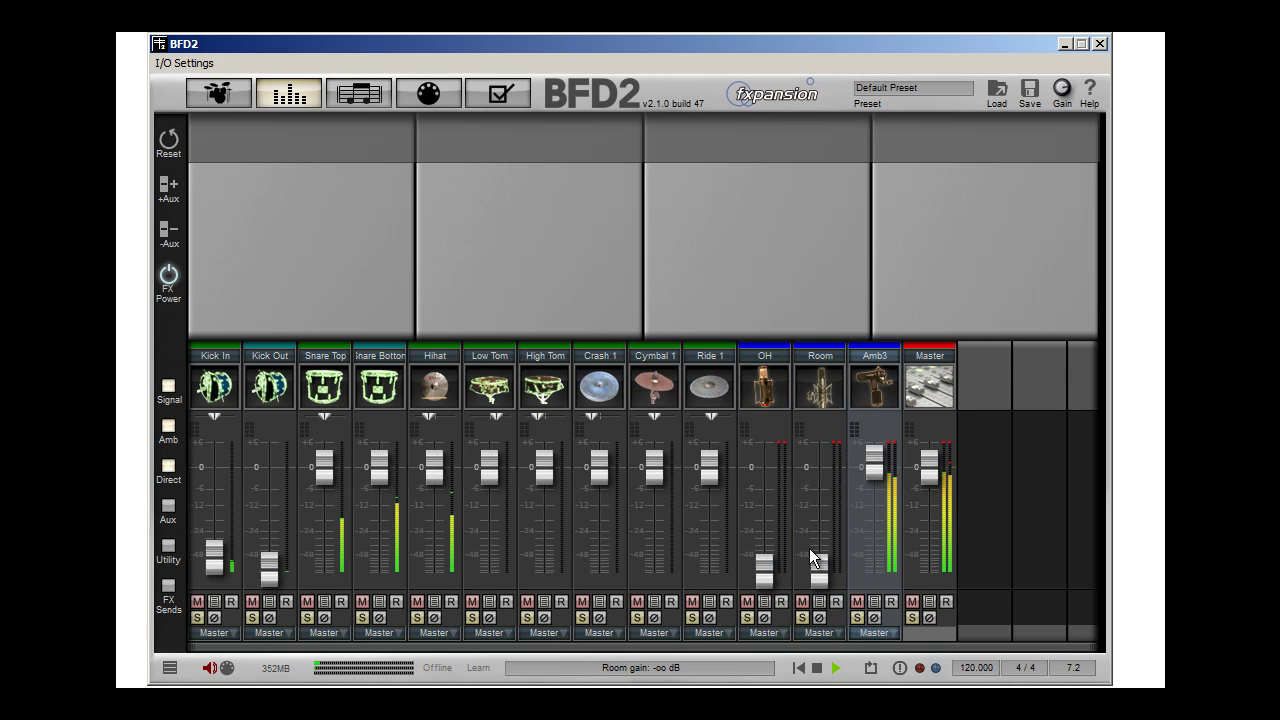
{"action": "left_click_drag", "start_coordinate": [815, 562], "coordinate": [819, 462]}
{"action": "left_click_drag", "start_coordinate": [764, 568], "coordinate": [764, 473]}
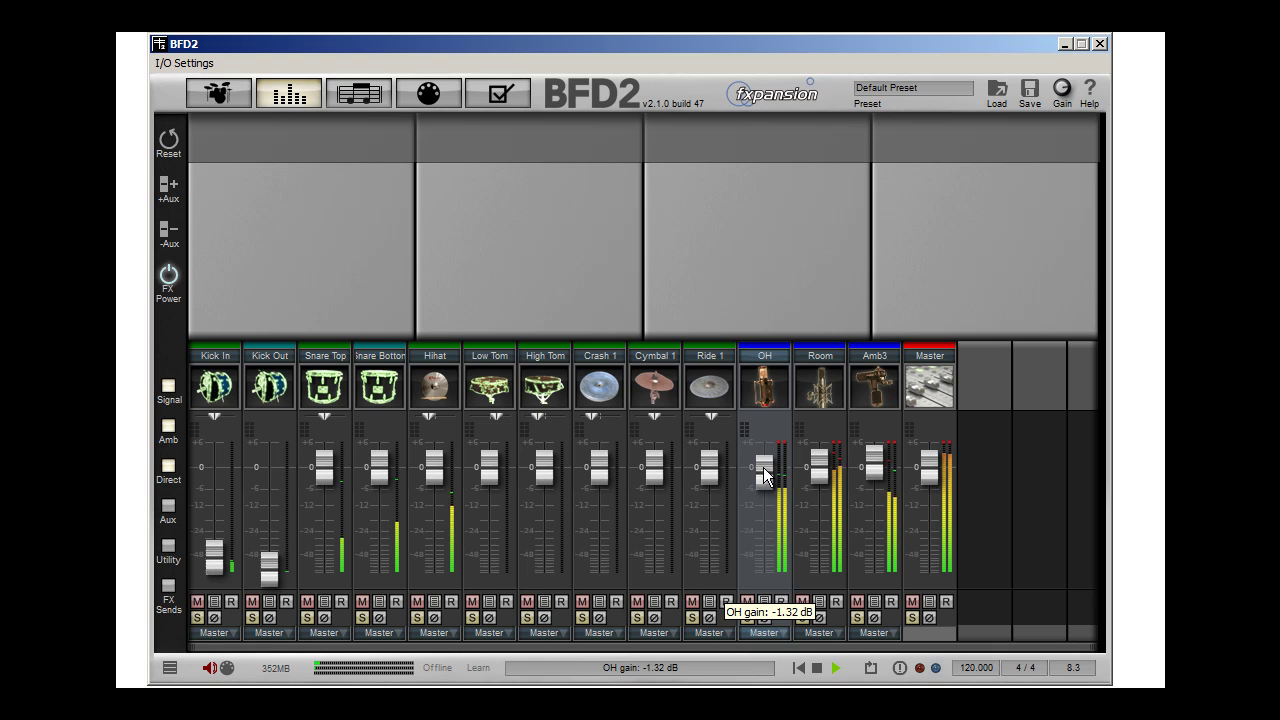
Step: On the Kit page, select the kick and pull its overhead, room and Ambient 3 levels down
{"action": "left_click", "coordinate": [213, 93]}
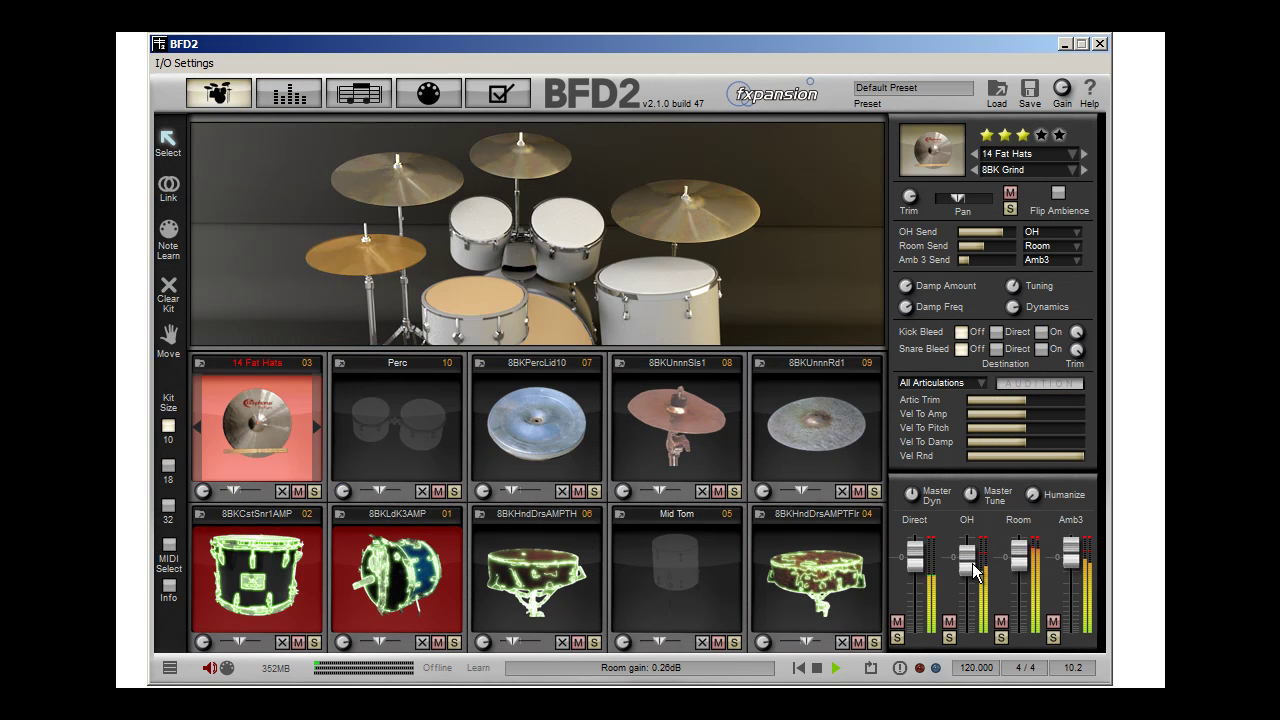
{"action": "left_click", "coordinate": [435, 586]}
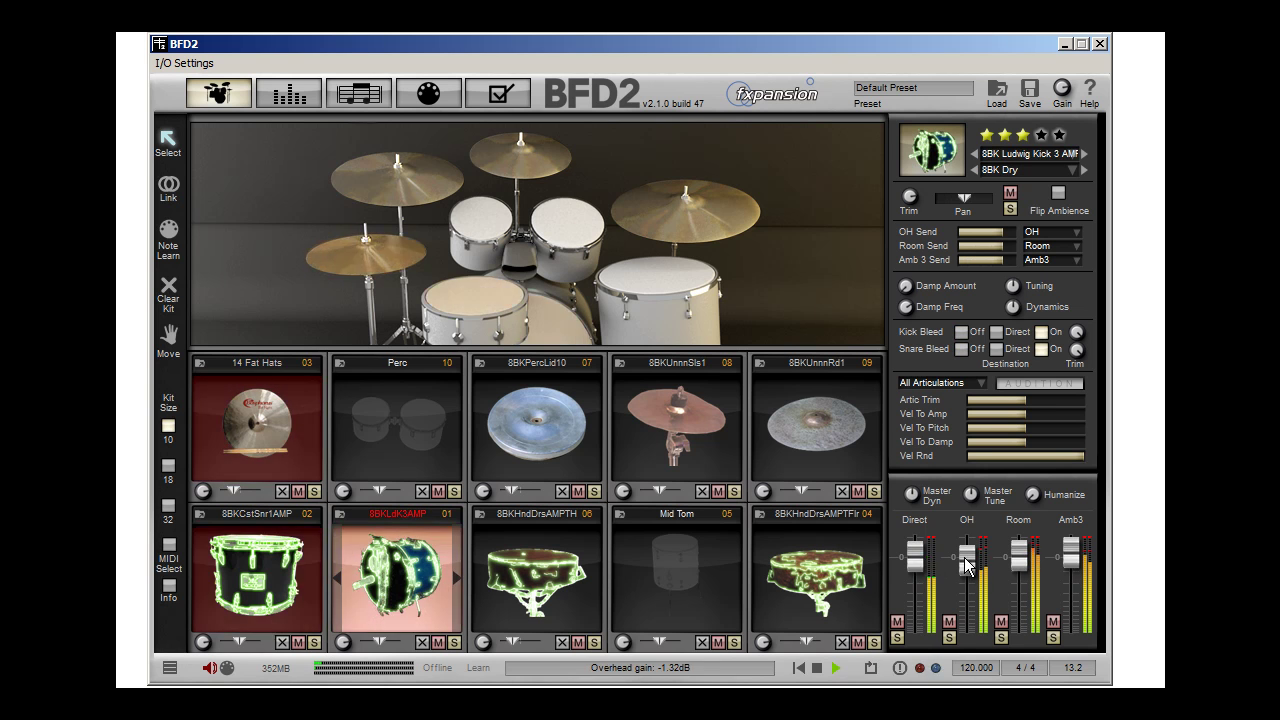
{"action": "left_click_drag", "start_coordinate": [966, 563], "coordinate": [967, 607]}
{"action": "left_click_drag", "start_coordinate": [1018, 552], "coordinate": [1018, 635]}
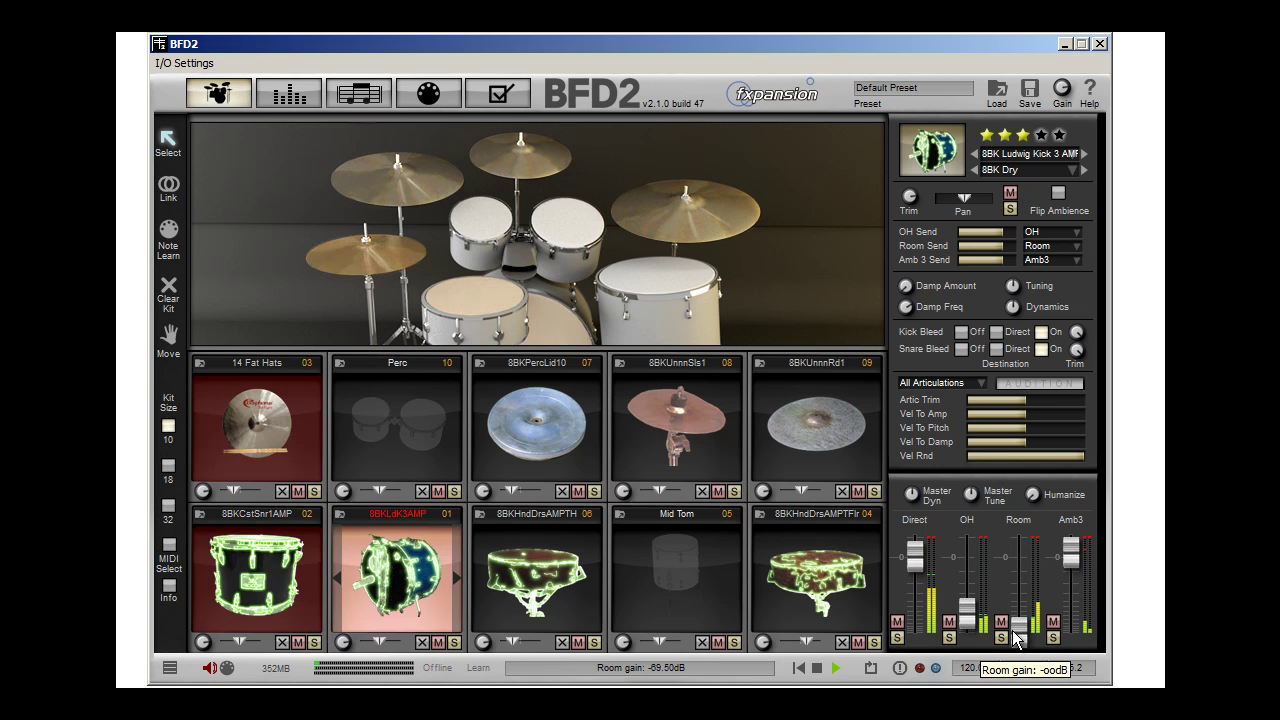
{"action": "left_click_drag", "start_coordinate": [1066, 572], "coordinate": [1073, 640]}
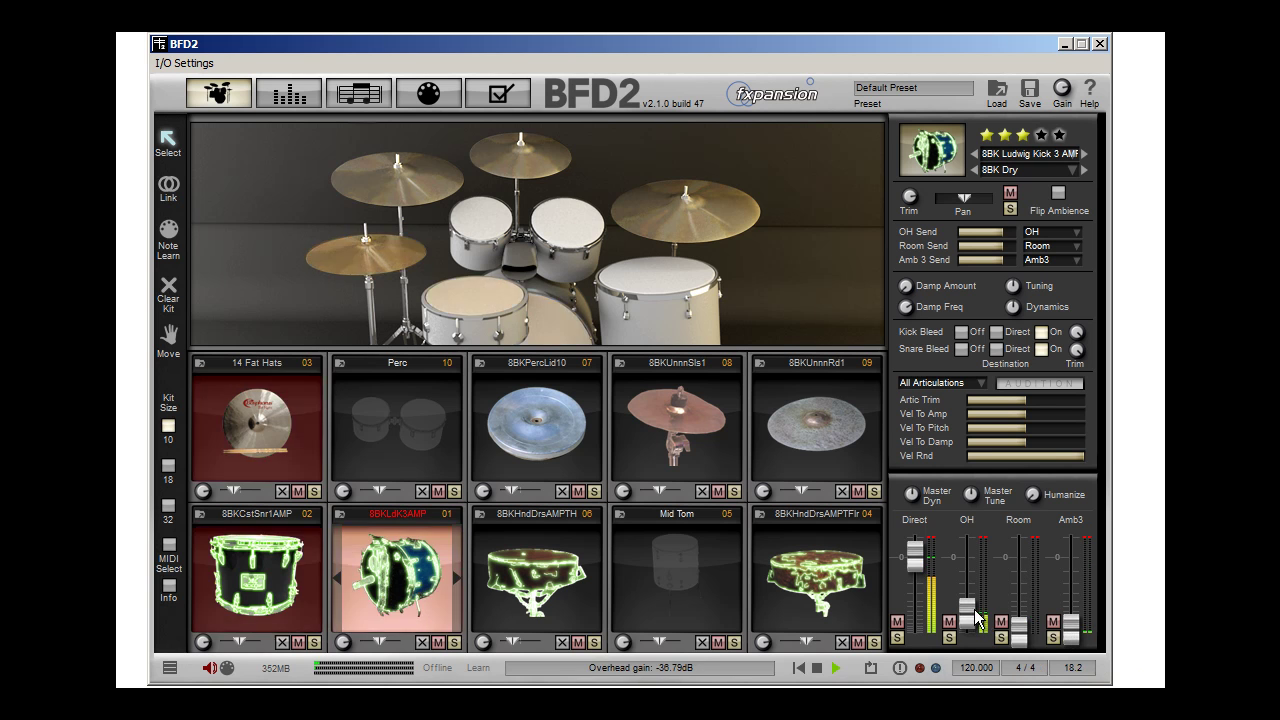
Step: Raise the overhead partway, room to -8.21 dB and Ambient 3 to about -4.7 dB
{"action": "mouse_move", "coordinate": [977, 619]}
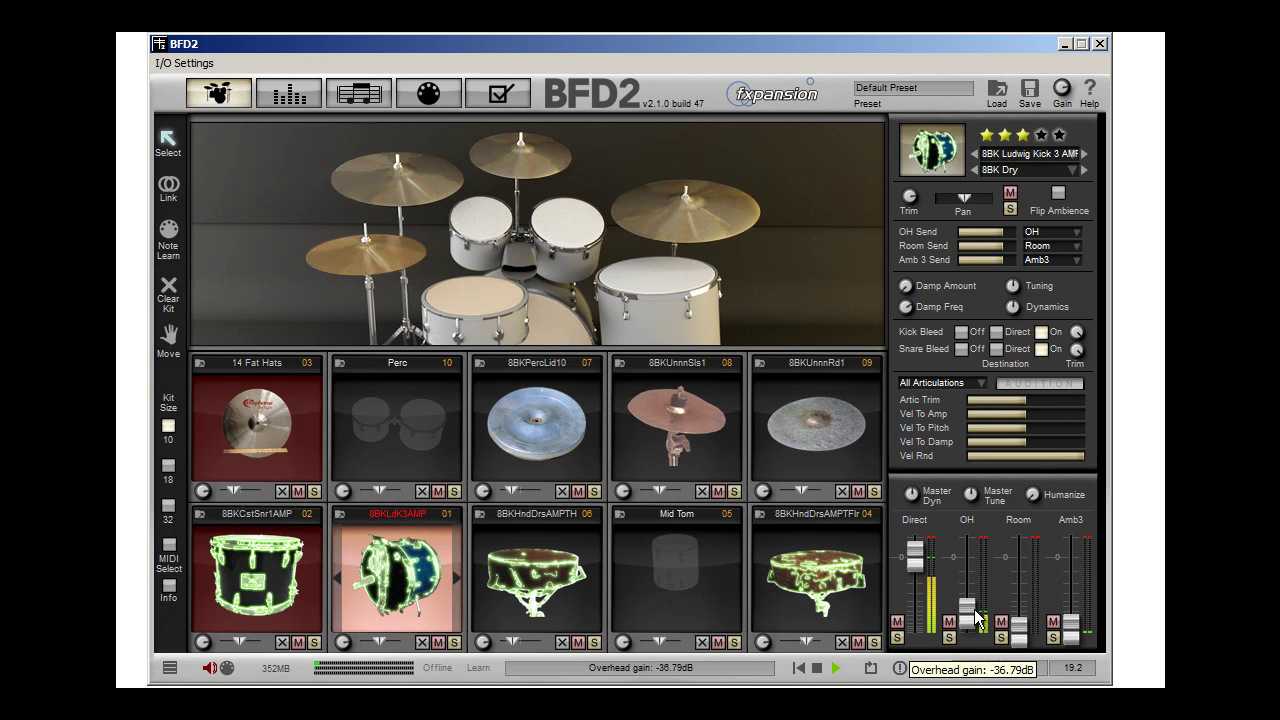
{"action": "left_click_drag", "start_coordinate": [977, 619], "coordinate": [968, 590]}
{"action": "left_click_drag", "start_coordinate": [1019, 628], "coordinate": [1022, 577]}
{"action": "left_click_drag", "start_coordinate": [1071, 624], "coordinate": [1071, 566]}
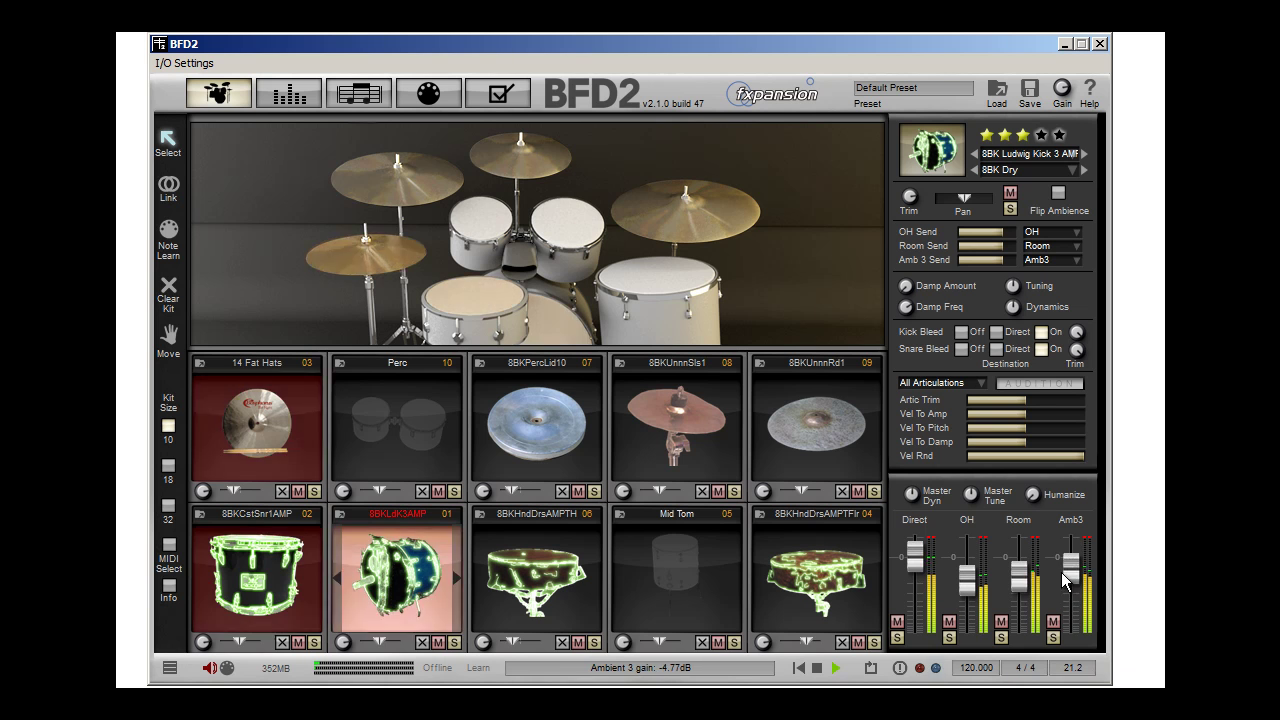
Step: On the Mixer page, raise Kick Out back up and Kick In to -4.80 dB
{"action": "left_click", "coordinate": [288, 93]}
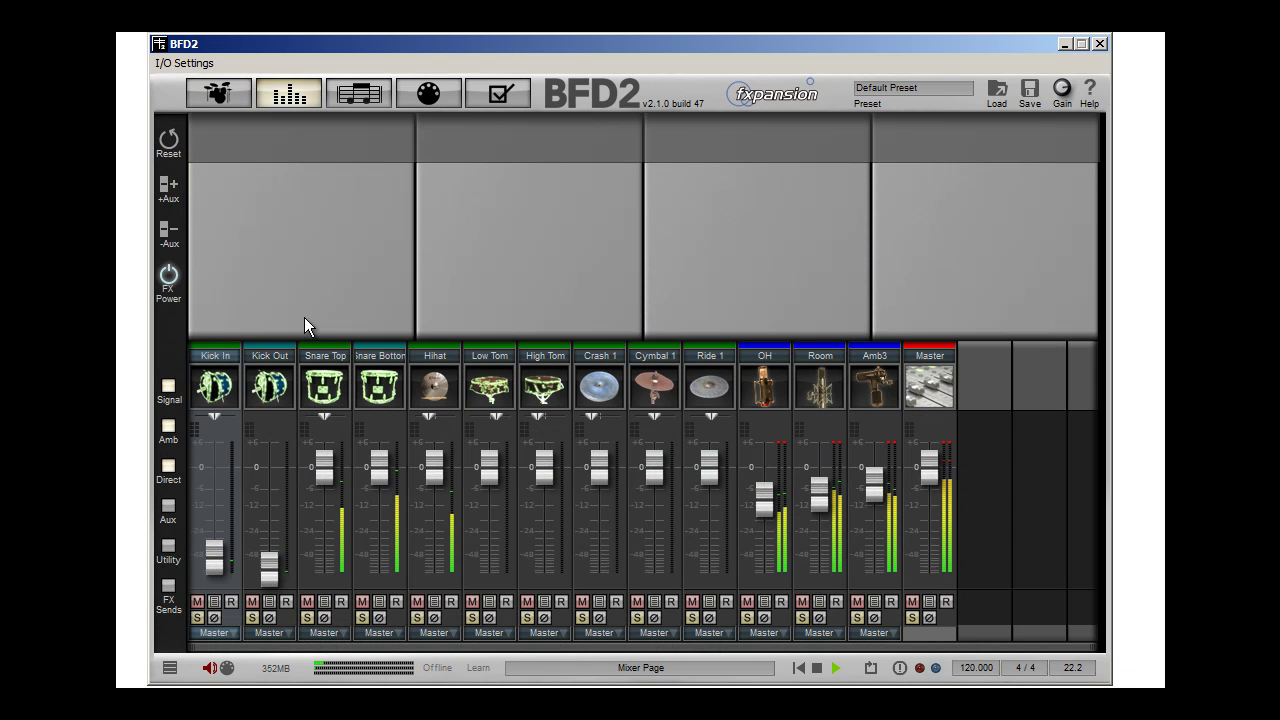
{"action": "left_click_drag", "start_coordinate": [268, 567], "coordinate": [268, 505]}
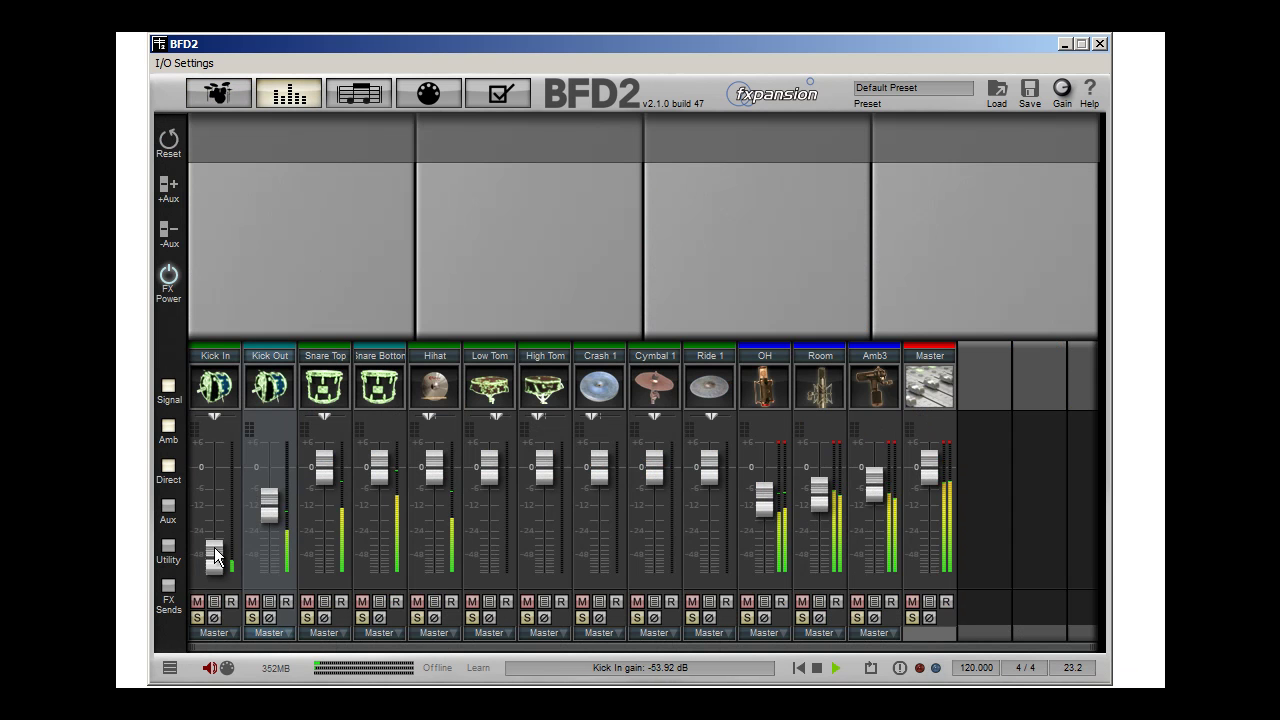
{"action": "left_click_drag", "start_coordinate": [214, 555], "coordinate": [215, 485]}
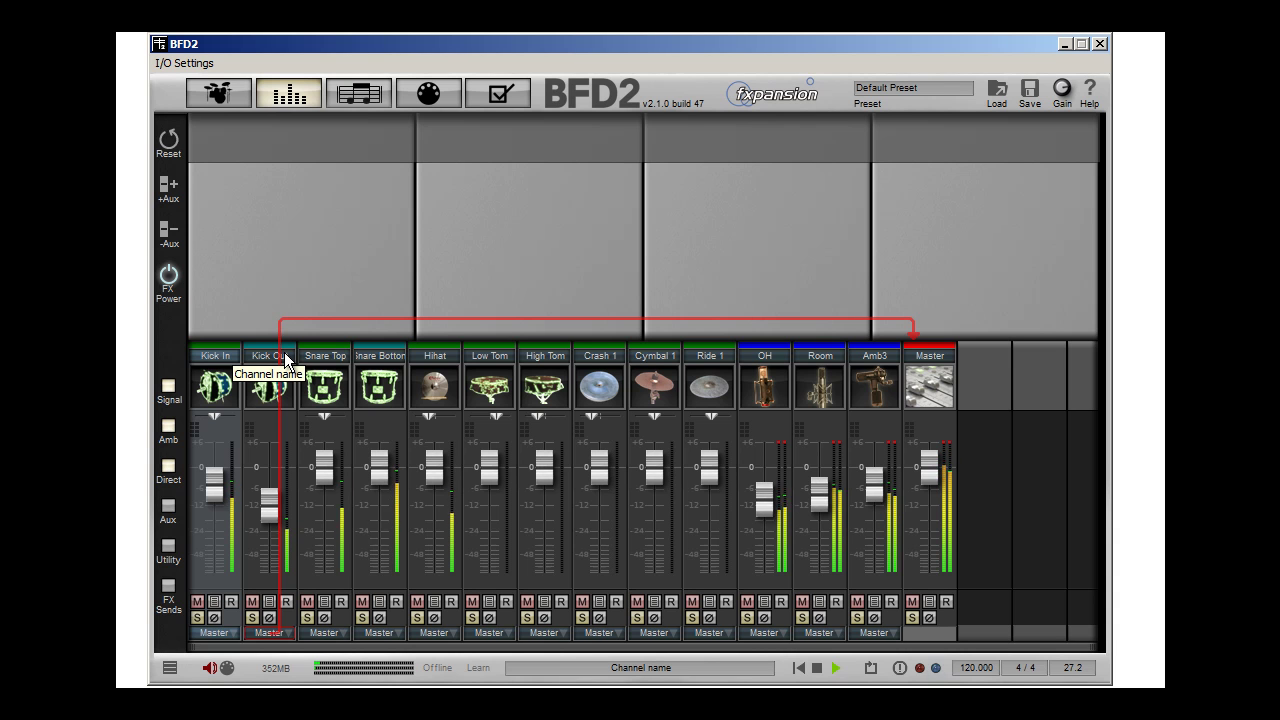
Step: Select and solo the Hihat channel, then show the New Effect list for its first insert slot
{"action": "left_click", "coordinate": [435, 390]}
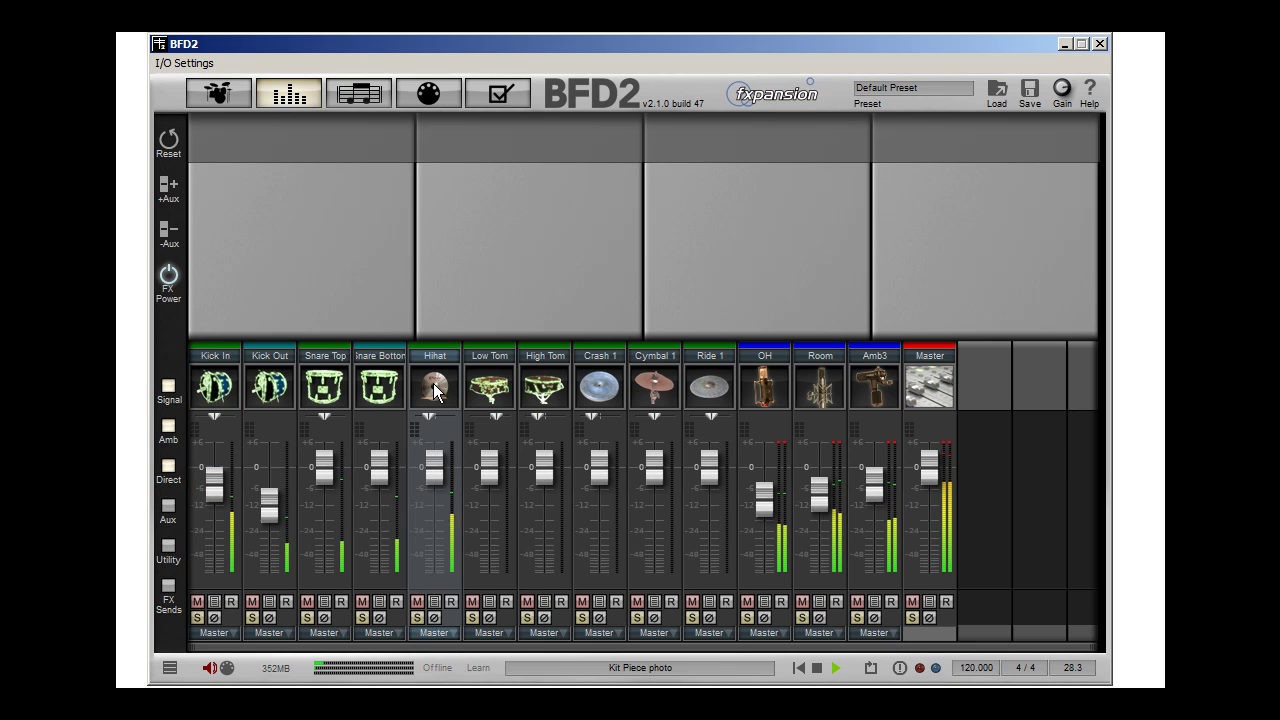
{"action": "left_click", "coordinate": [419, 617]}
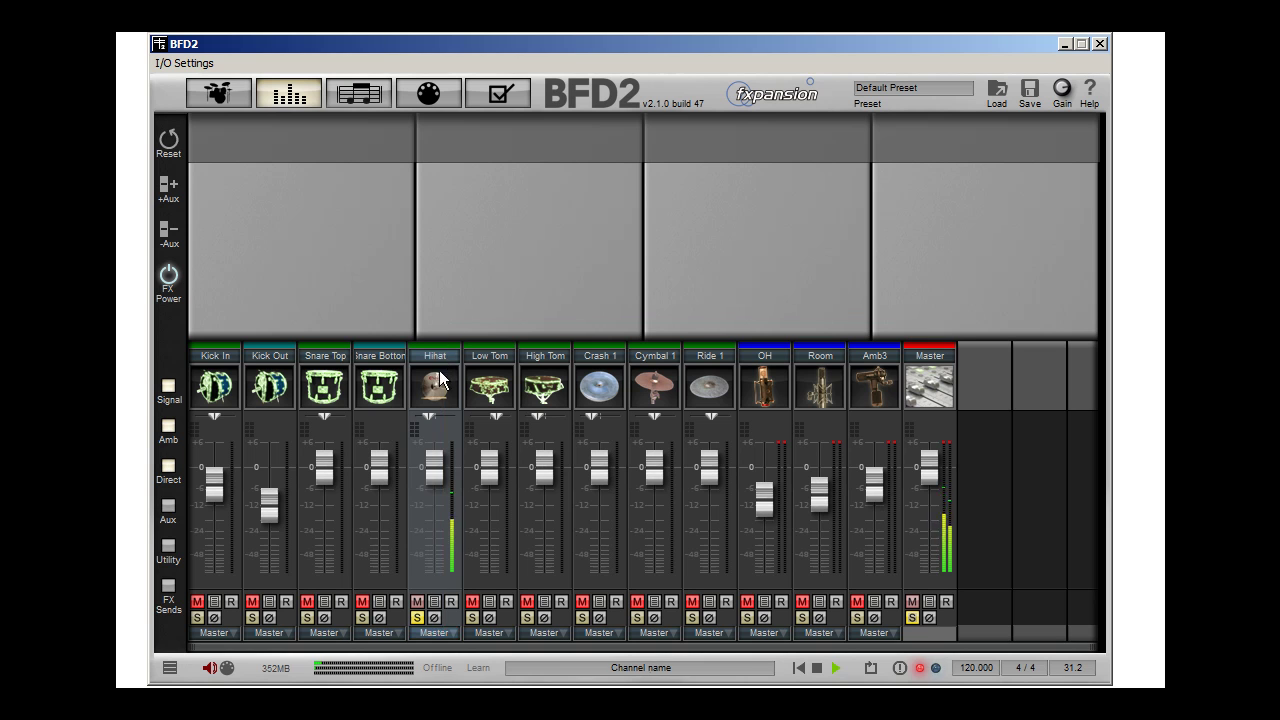
{"action": "right_click", "coordinate": [340, 251]}
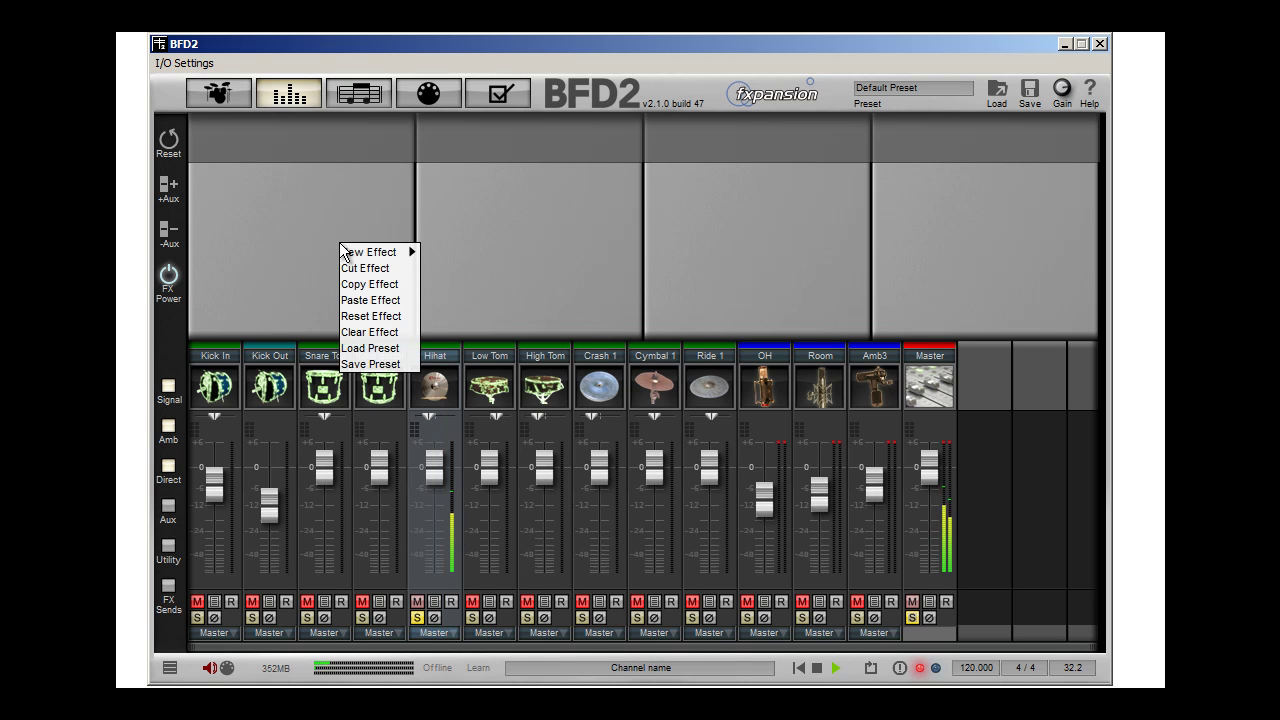
{"action": "left_click", "coordinate": [455, 427]}
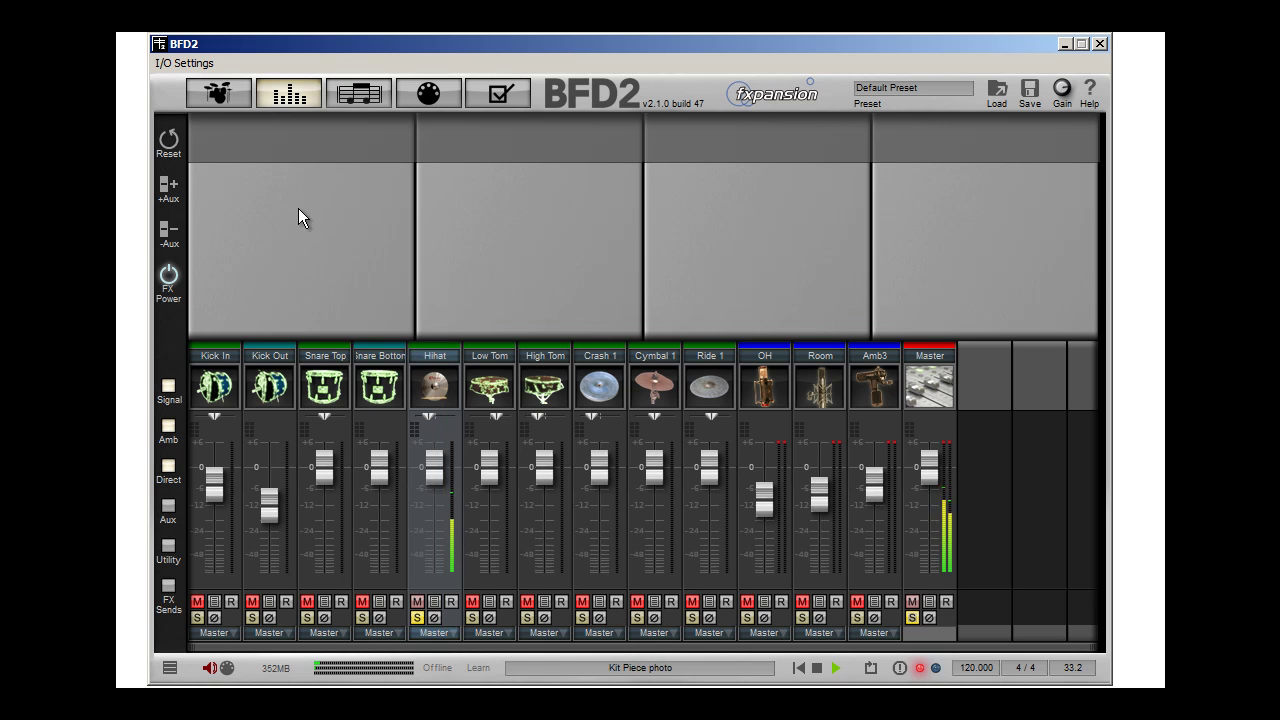
{"action": "right_click", "coordinate": [298, 208]}
{"action": "mouse_move", "coordinate": [318, 220]}
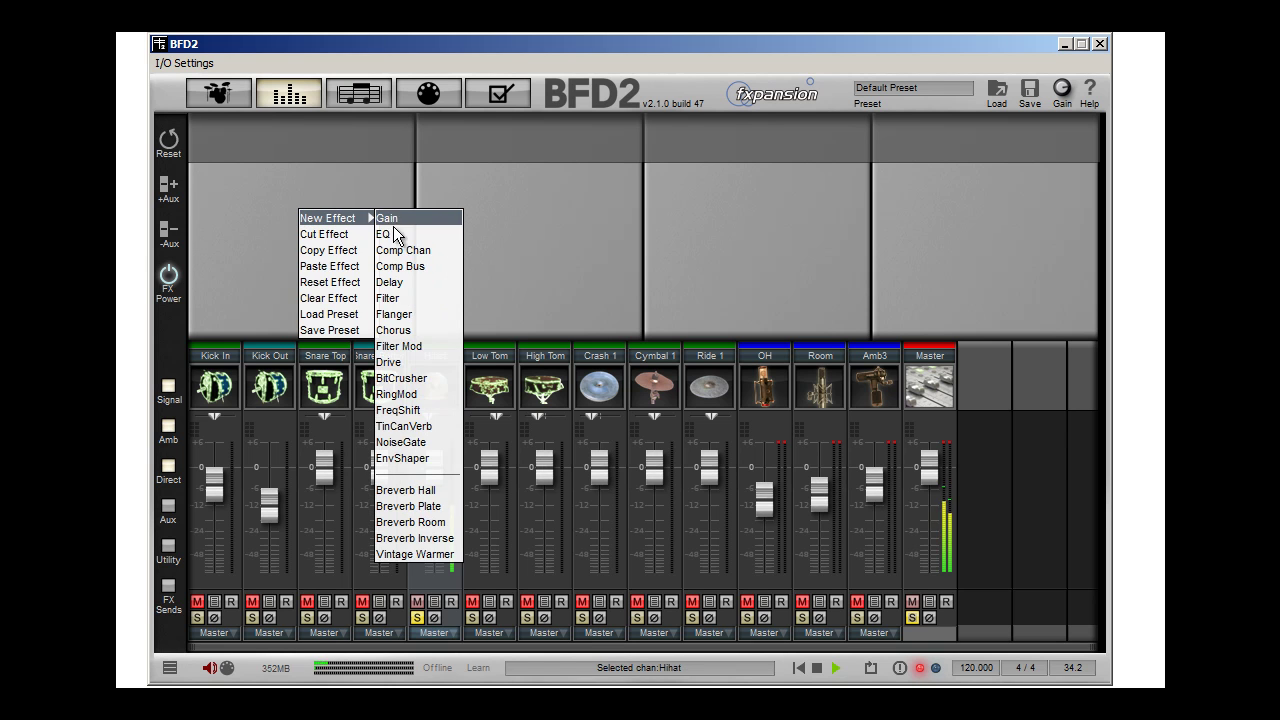
Step: Insert RingMod on the Hihat, step presets to 'stress inducing', and reopen the New Effect list
{"action": "left_click", "coordinate": [408, 394]}
{"action": "left_click", "coordinate": [405, 130]}
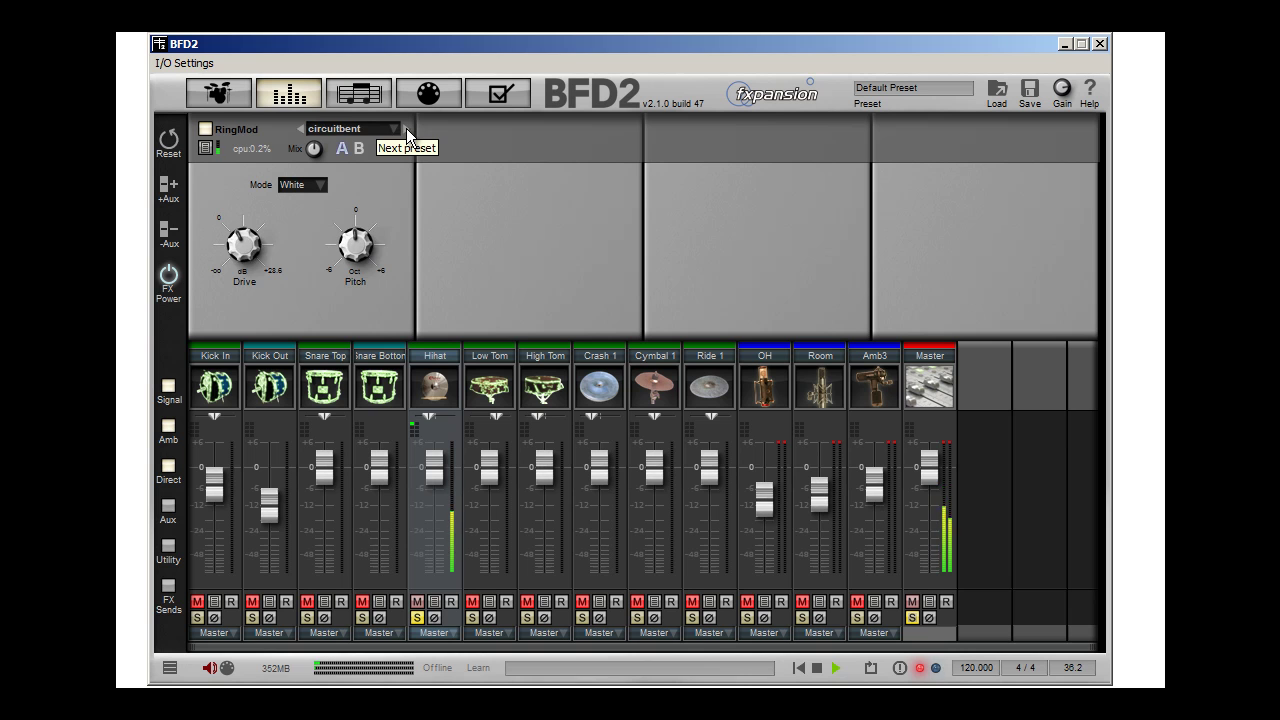
{"action": "left_click", "coordinate": [406, 128]}
{"action": "left_click", "coordinate": [406, 128]}
{"action": "left_click", "coordinate": [406, 128]}
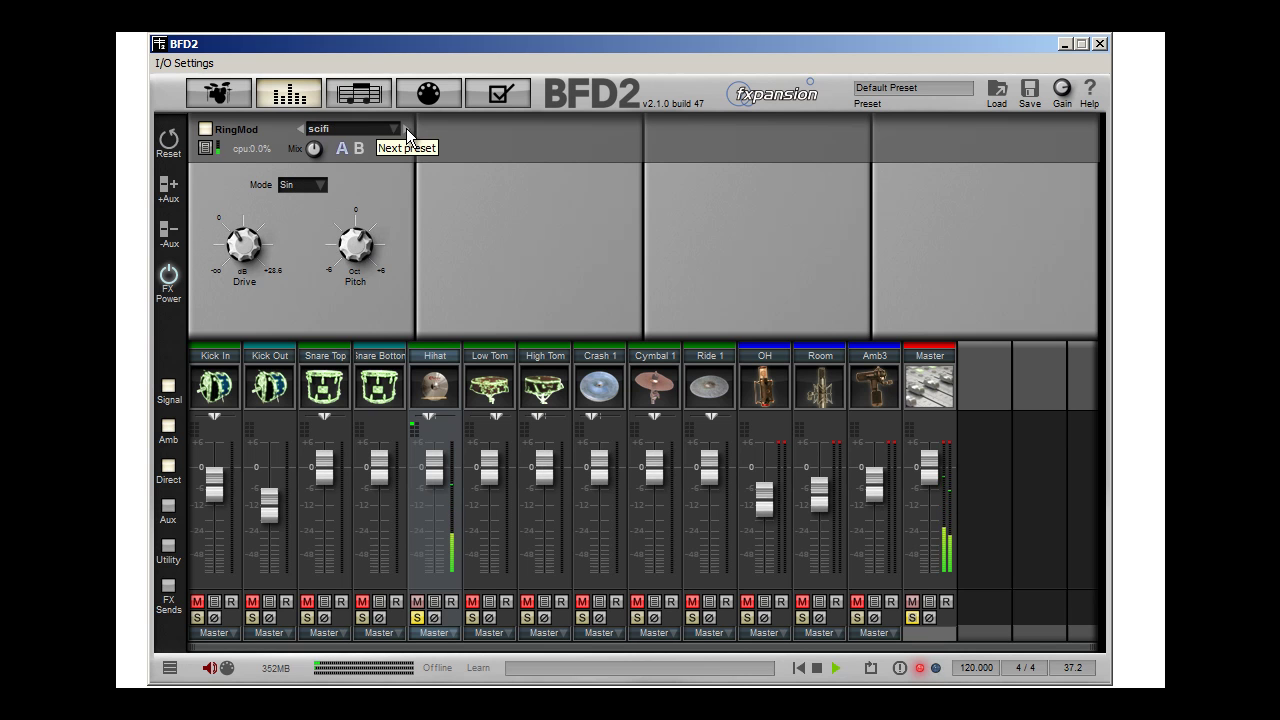
{"action": "left_click", "coordinate": [406, 128]}
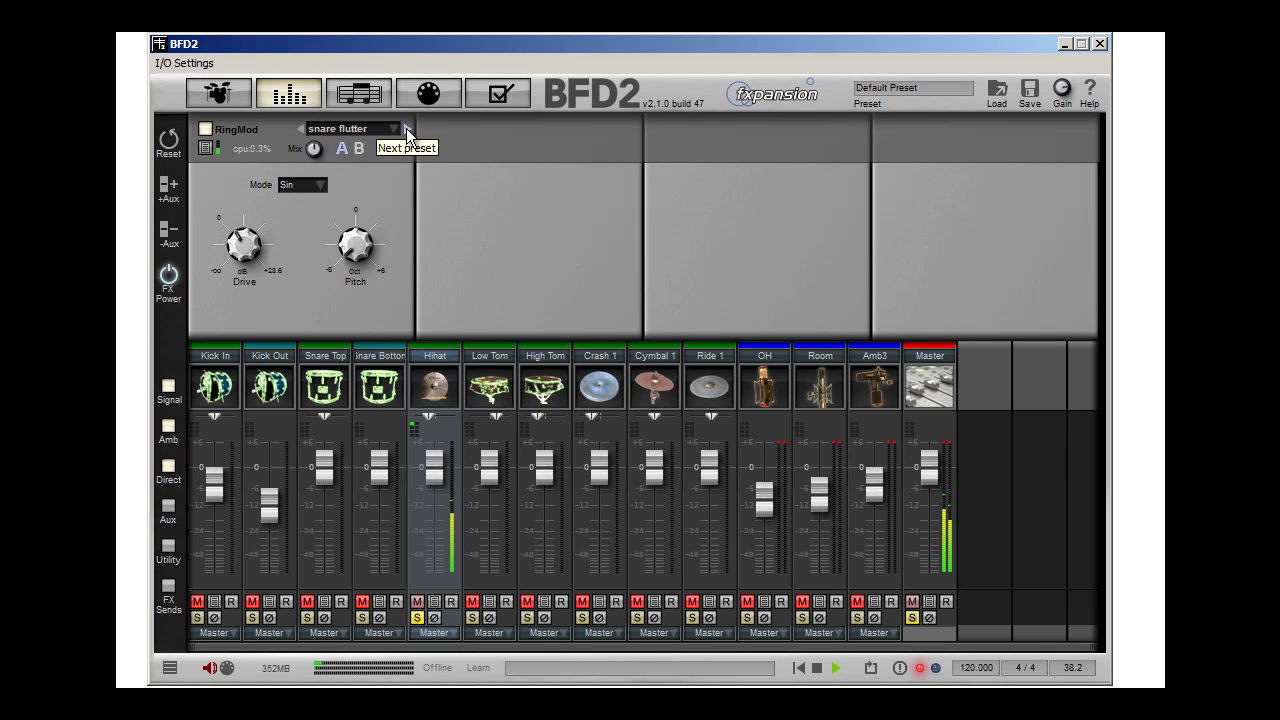
{"action": "left_click", "coordinate": [406, 128]}
{"action": "right_click", "coordinate": [383, 181]}
{"action": "mouse_move", "coordinate": [412, 190]}
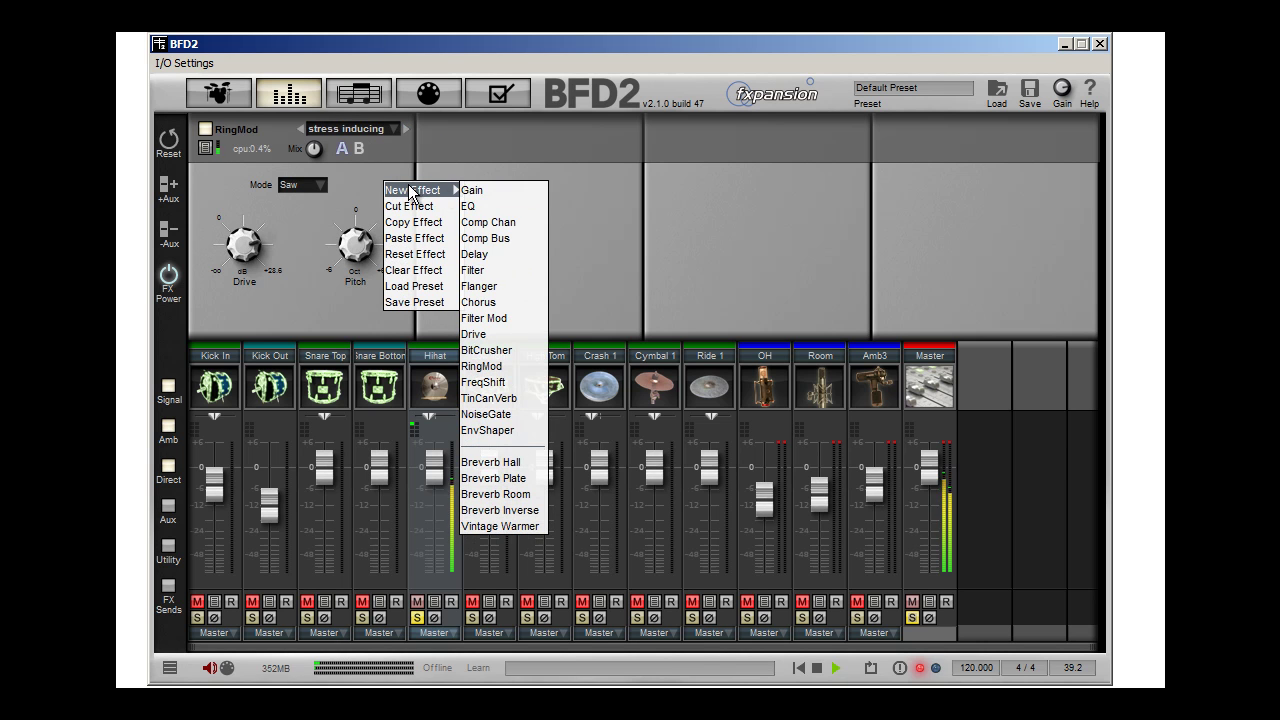
Step: Replace the Hihat insert's RingMod with a Flanger on the Metal Drone preset
{"action": "left_click", "coordinate": [478, 287]}
{"action": "left_click", "coordinate": [407, 128]}
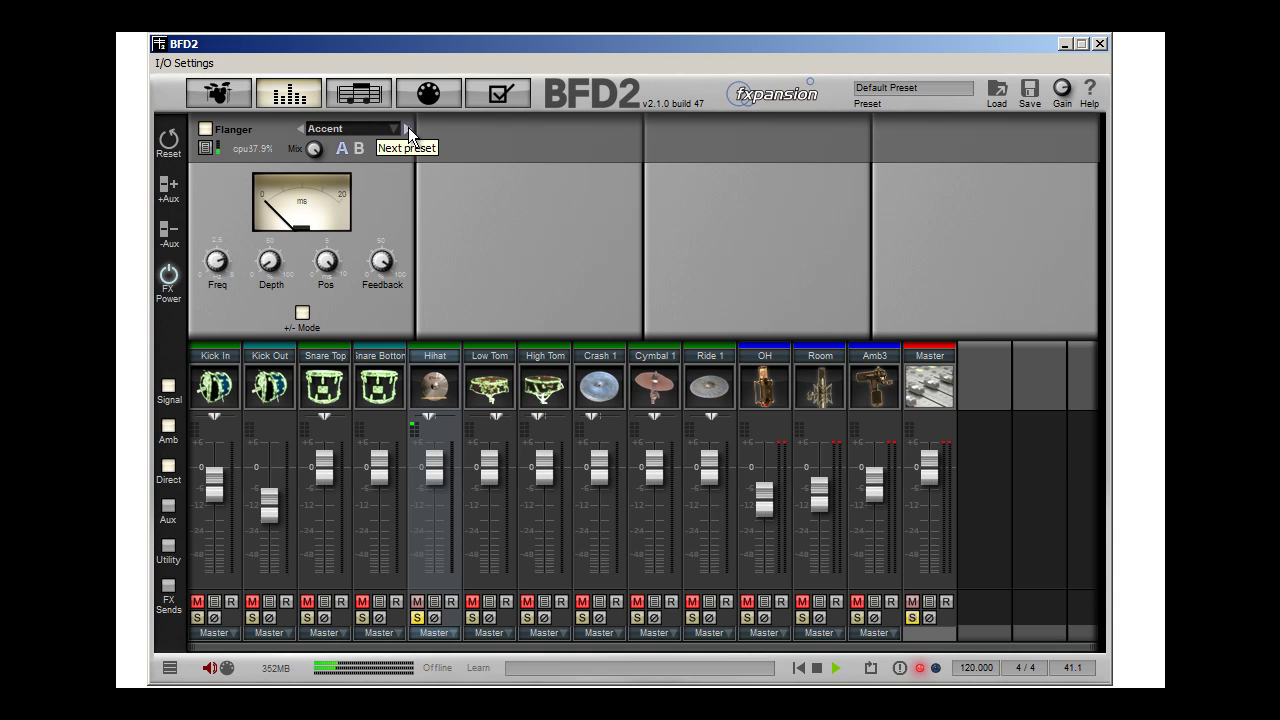
{"action": "left_click", "coordinate": [408, 128]}
{"action": "left_click", "coordinate": [408, 128]}
{"action": "left_click", "coordinate": [408, 128]}
{"action": "left_click", "coordinate": [407, 128]}
{"action": "left_click", "coordinate": [405, 129]}
{"action": "right_click", "coordinate": [378, 184]}
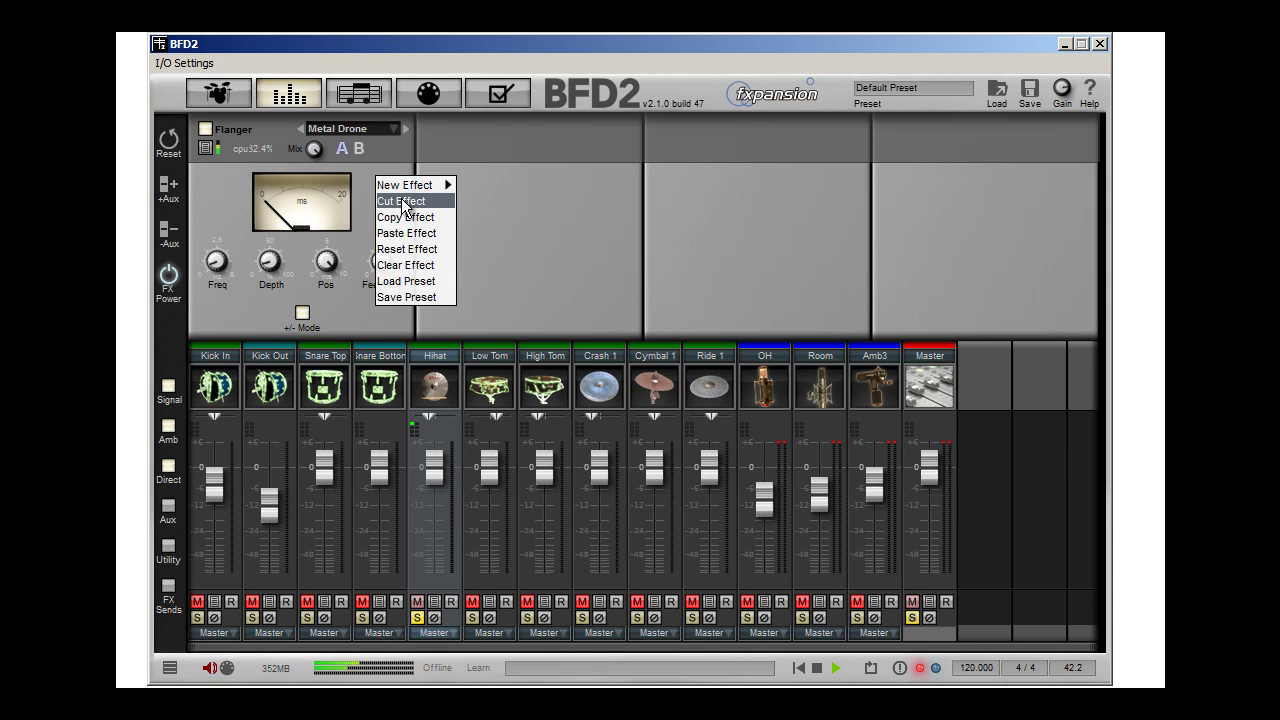
Step: Swap the Flanger for a Delay on the Ins - Slow Engine preset
{"action": "mouse_move", "coordinate": [441, 188]}
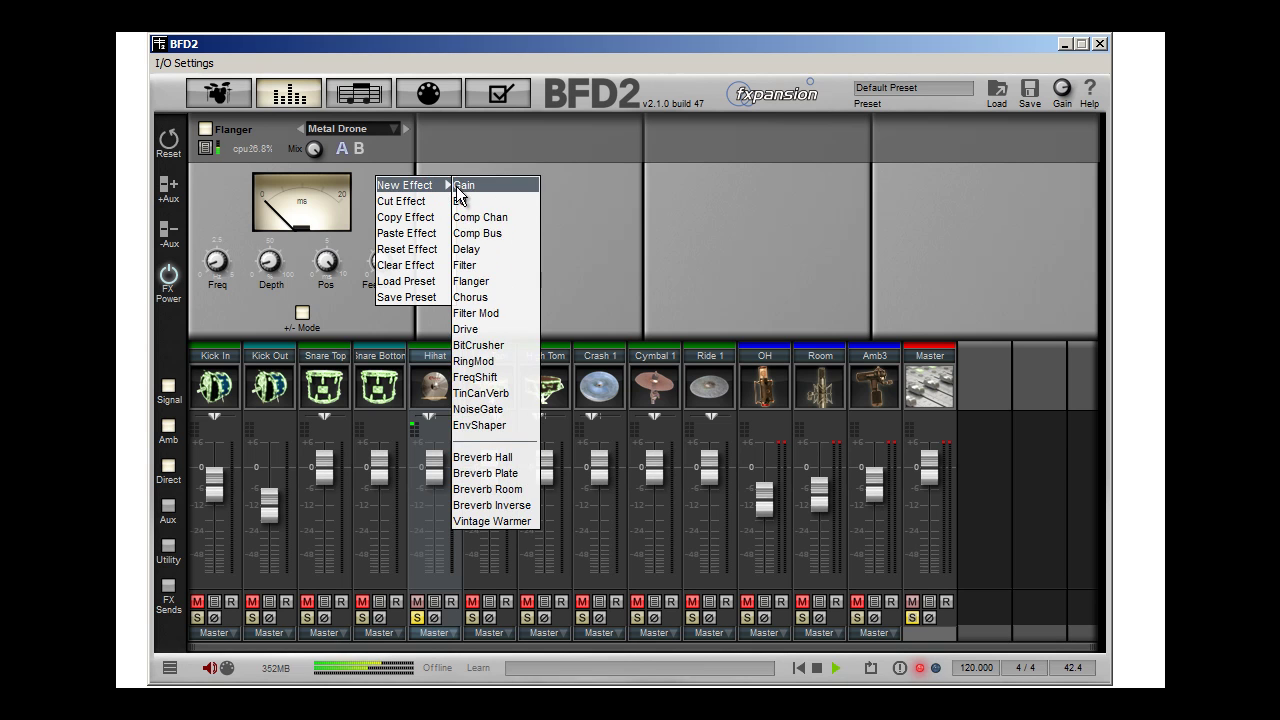
{"action": "left_click", "coordinate": [466, 249]}
{"action": "left_click", "coordinate": [406, 128]}
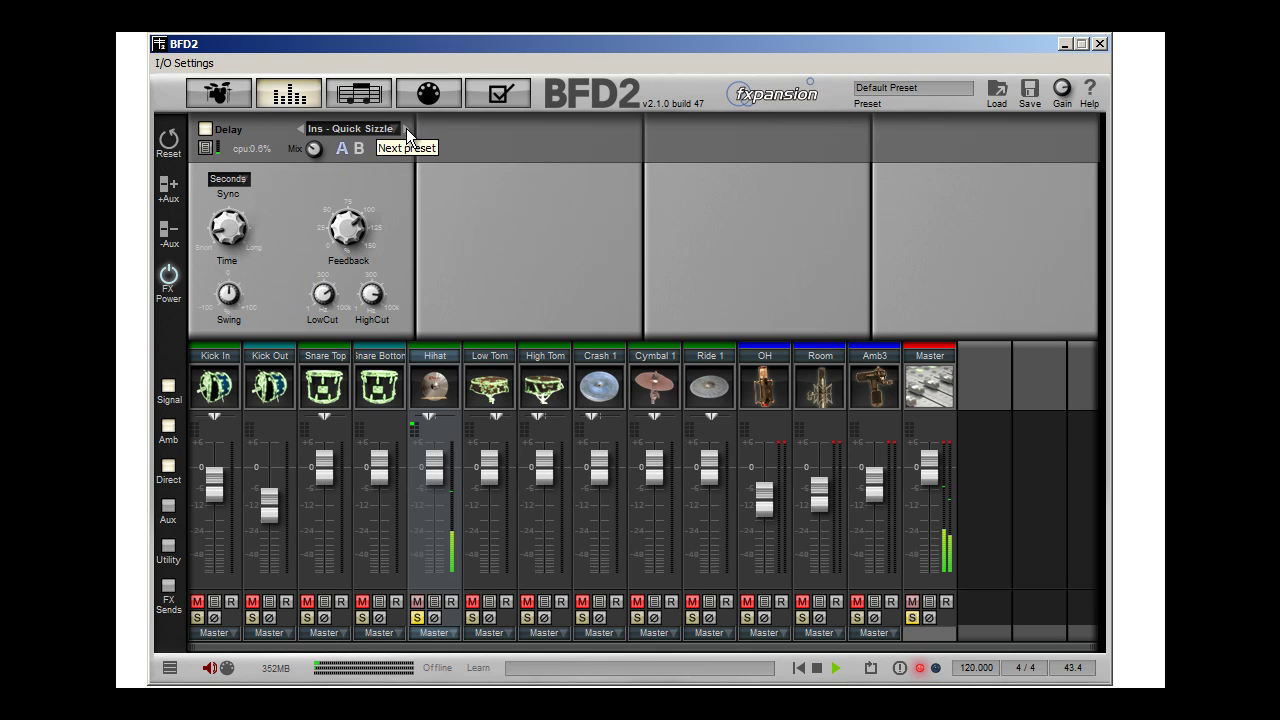
{"action": "left_click", "coordinate": [406, 128]}
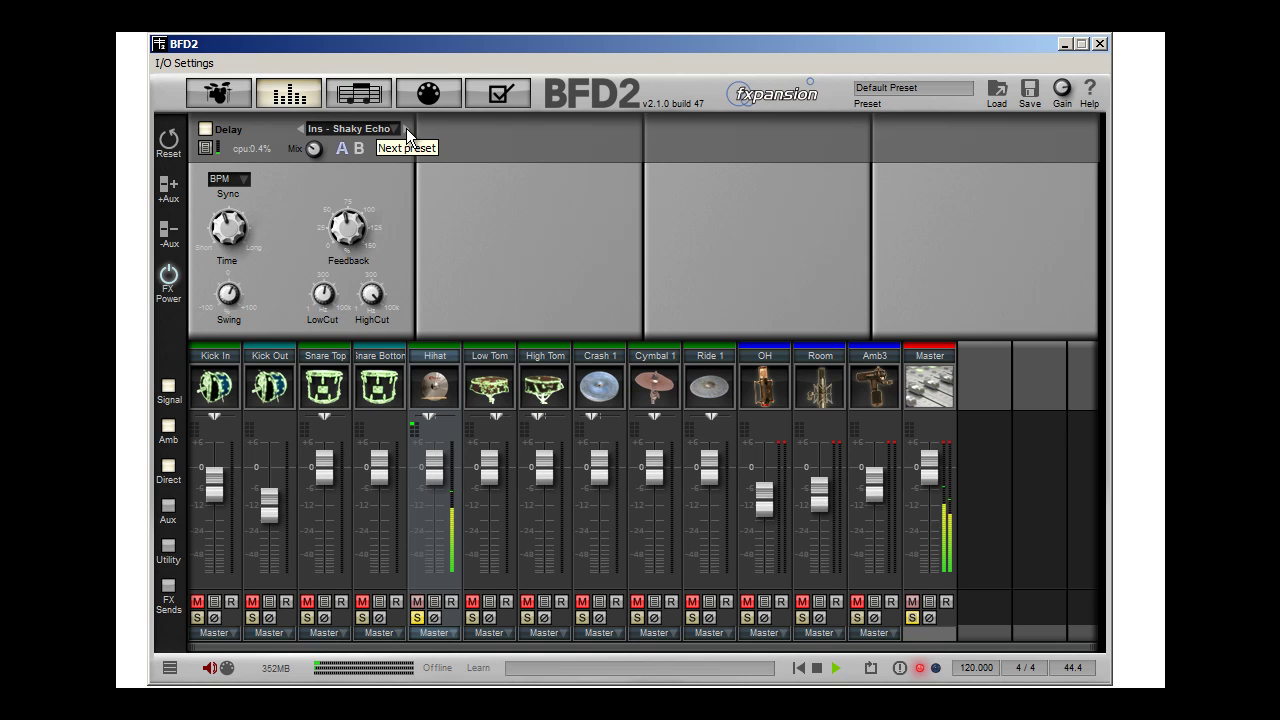
{"action": "left_click", "coordinate": [406, 128]}
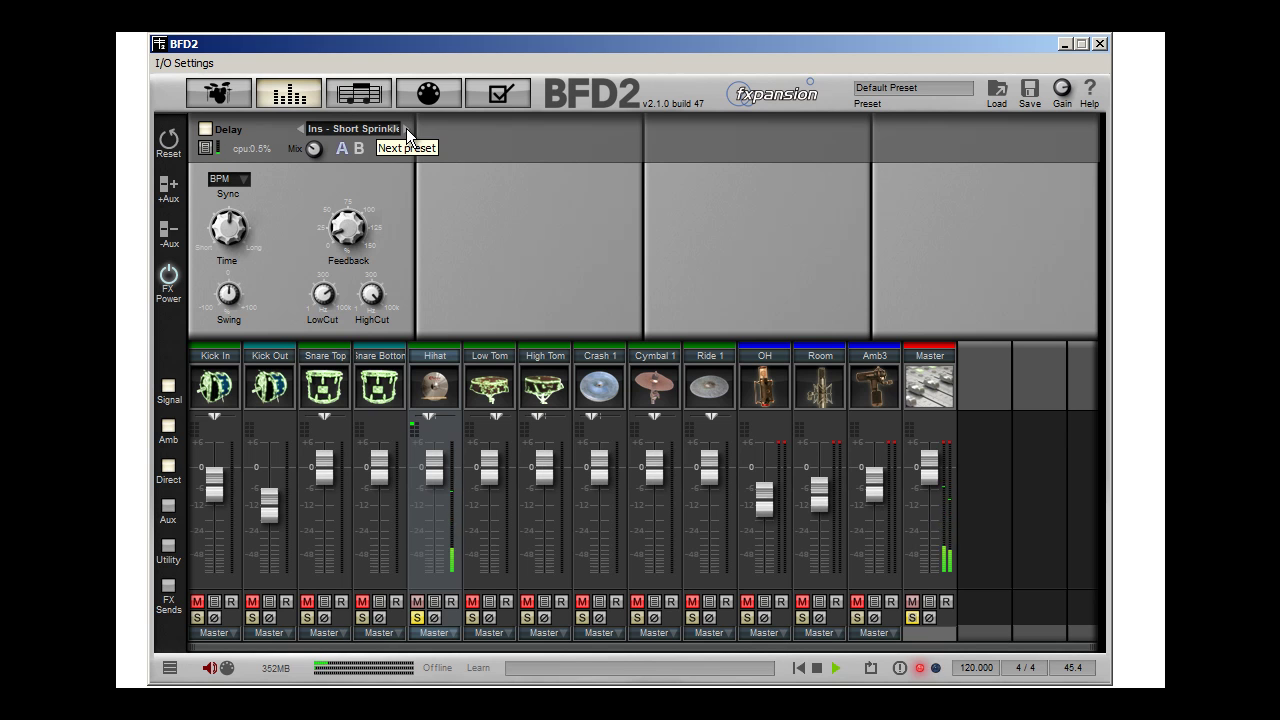
{"action": "left_click", "coordinate": [406, 128]}
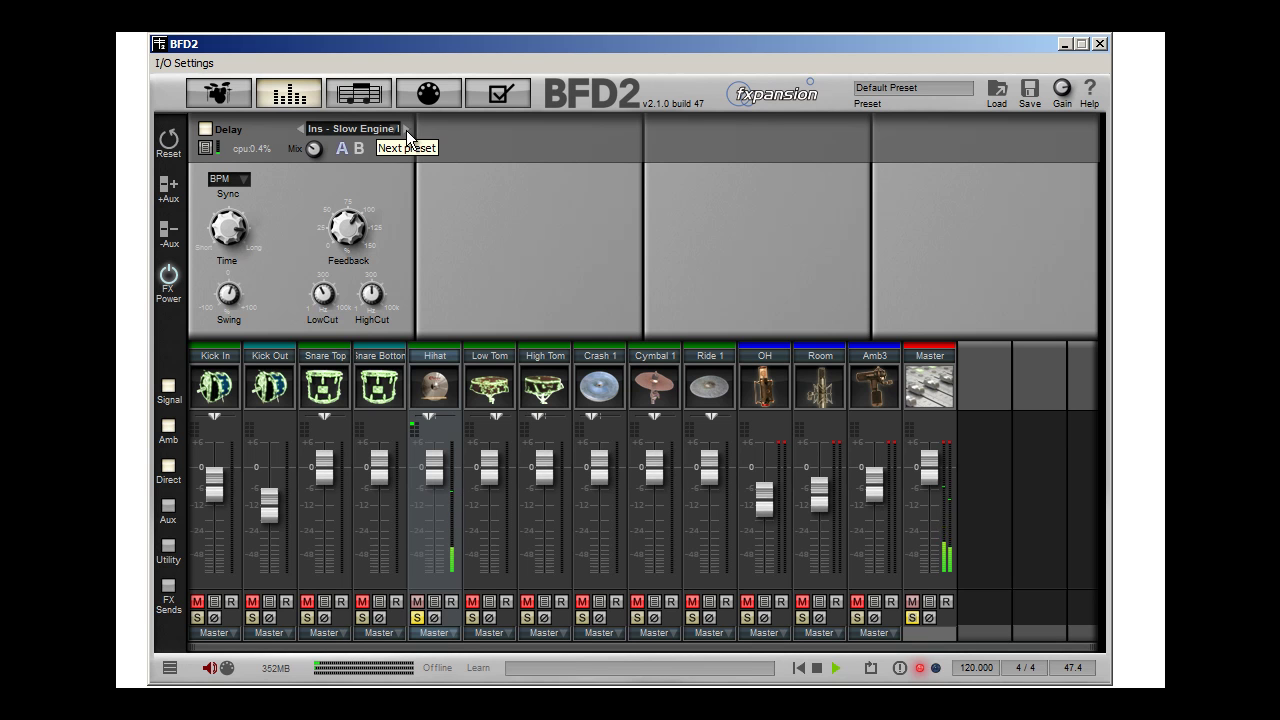
Step: Toggle the Hihat solo off and back on, then bring up options for the empty second FX slot
{"action": "left_click", "coordinate": [418, 618]}
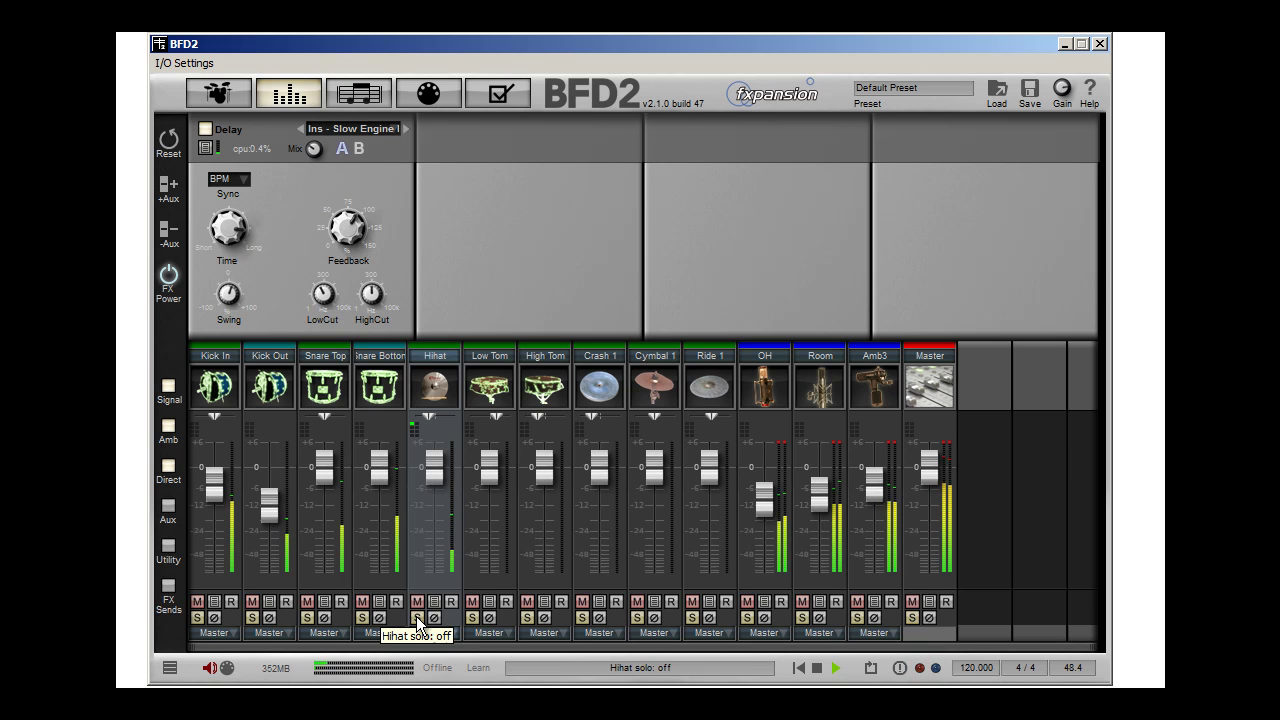
{"action": "left_click", "coordinate": [418, 618]}
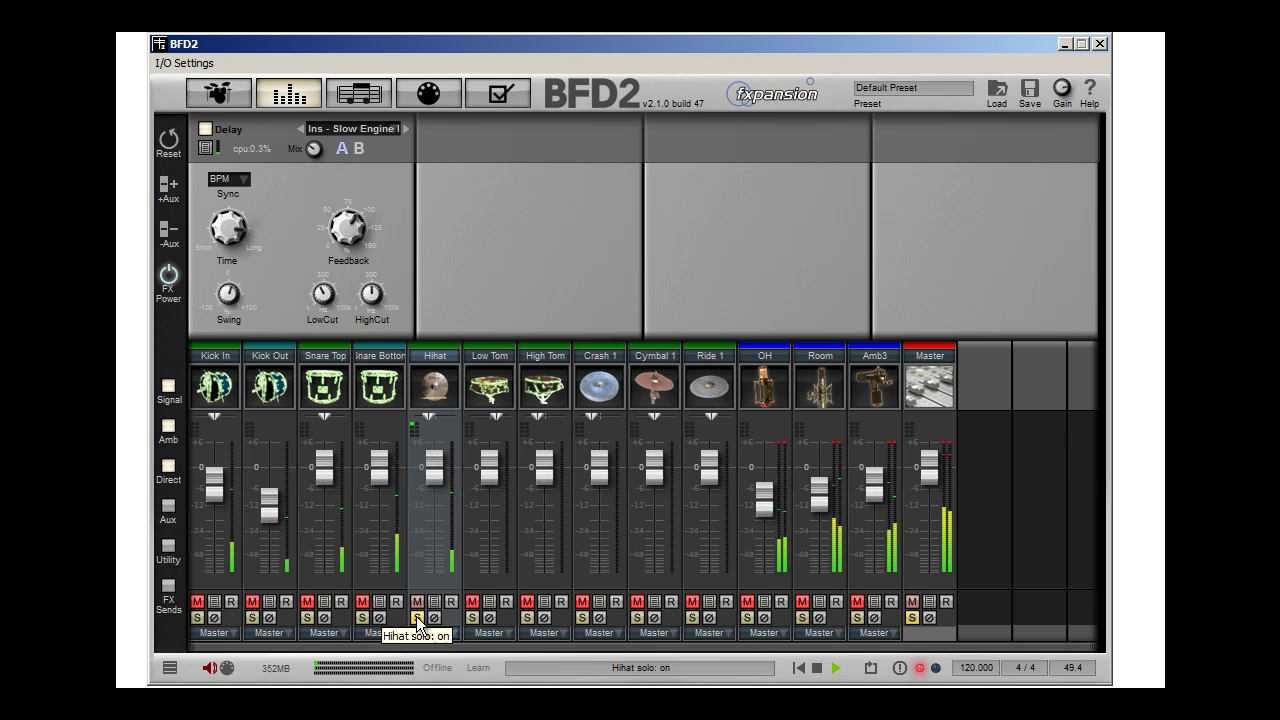
{"action": "left_click", "coordinate": [508, 256]}
{"action": "mouse_move", "coordinate": [535, 262]}
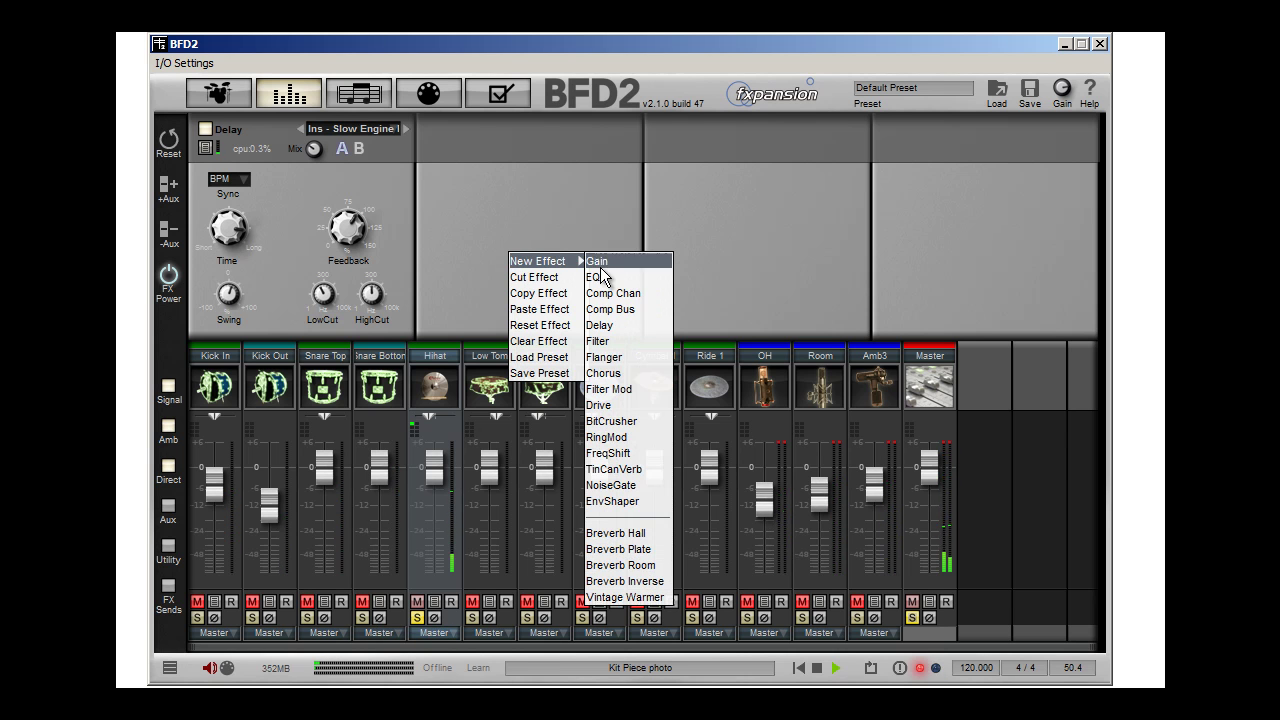
Step: Put a TinCanVerb in the second Hihat slot on Tin Basement, with wet mix at 52%
{"action": "left_click", "coordinate": [614, 469]}
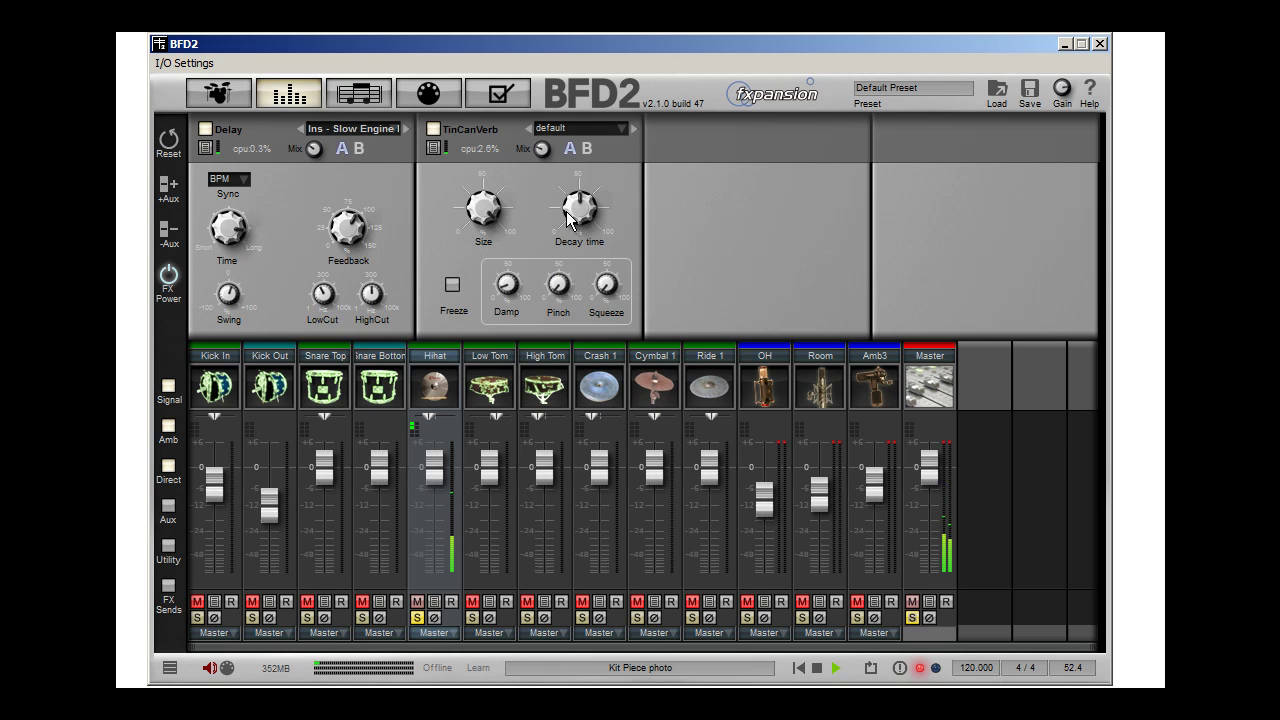
{"action": "left_click", "coordinate": [634, 129]}
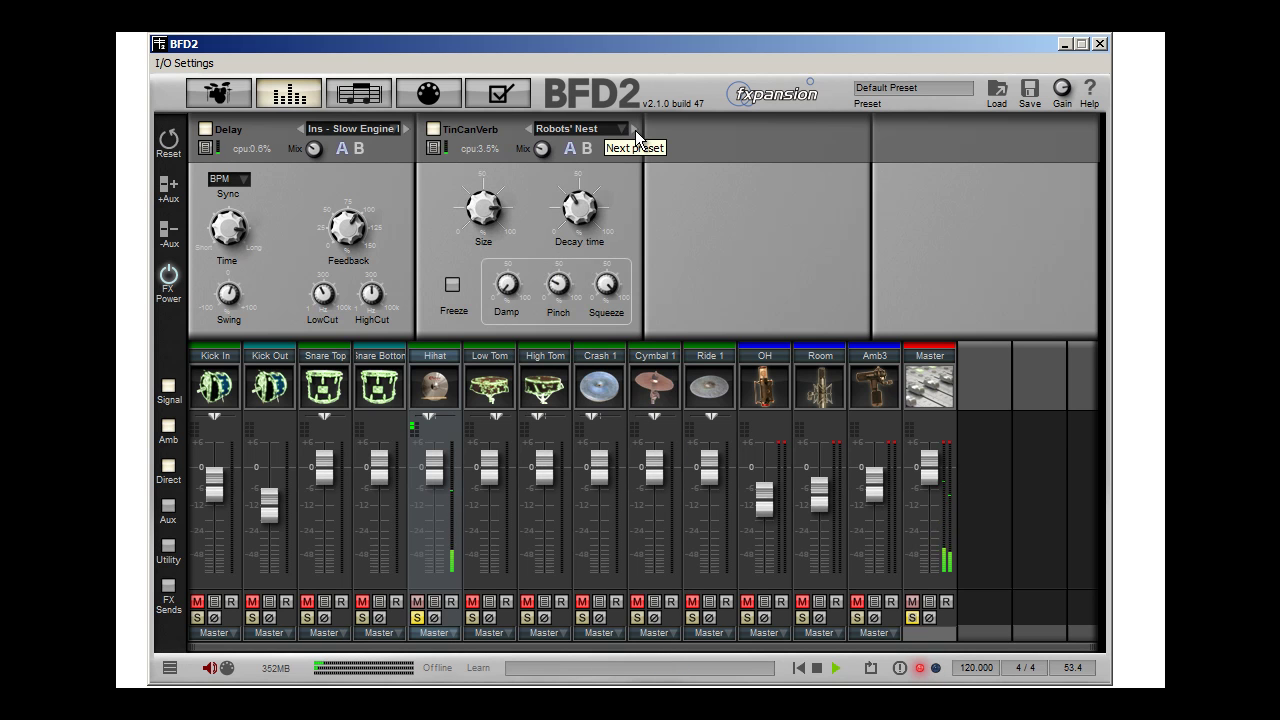
{"action": "left_click", "coordinate": [635, 130]}
{"action": "left_click", "coordinate": [635, 130]}
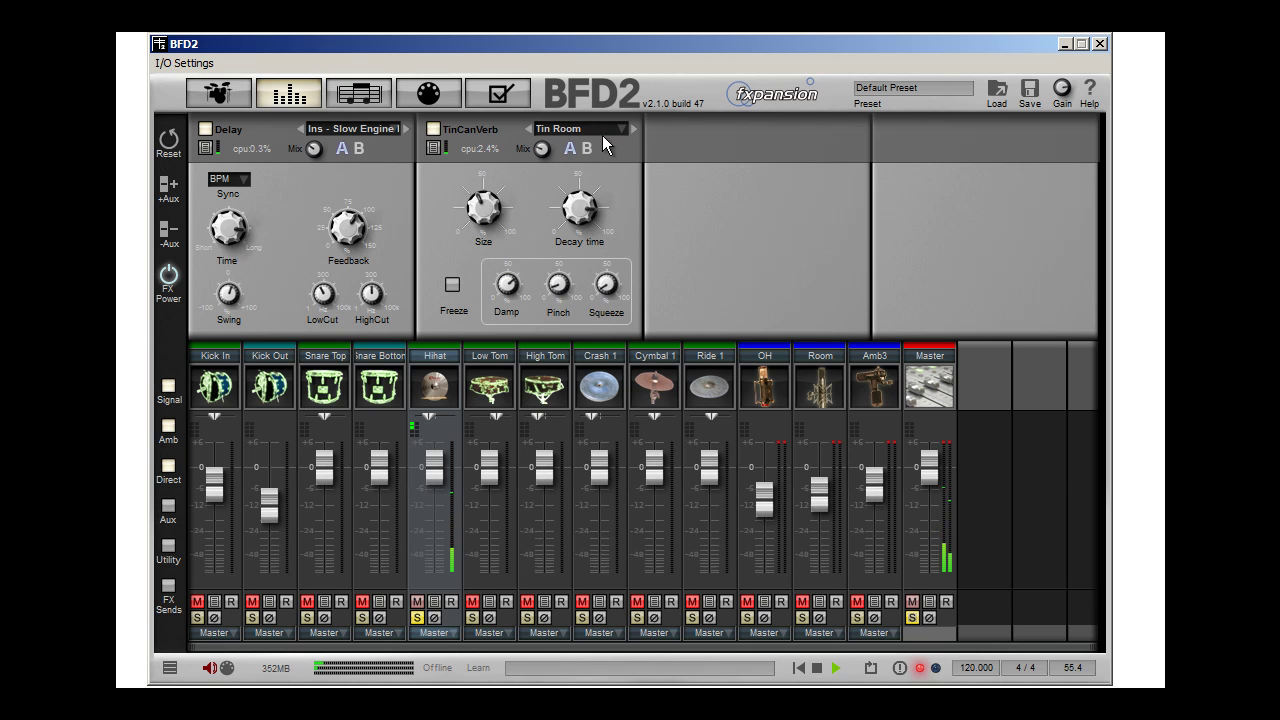
{"action": "scroll", "coordinate": [563, 131], "scroll_direction": "down", "scroll_amount": 2}
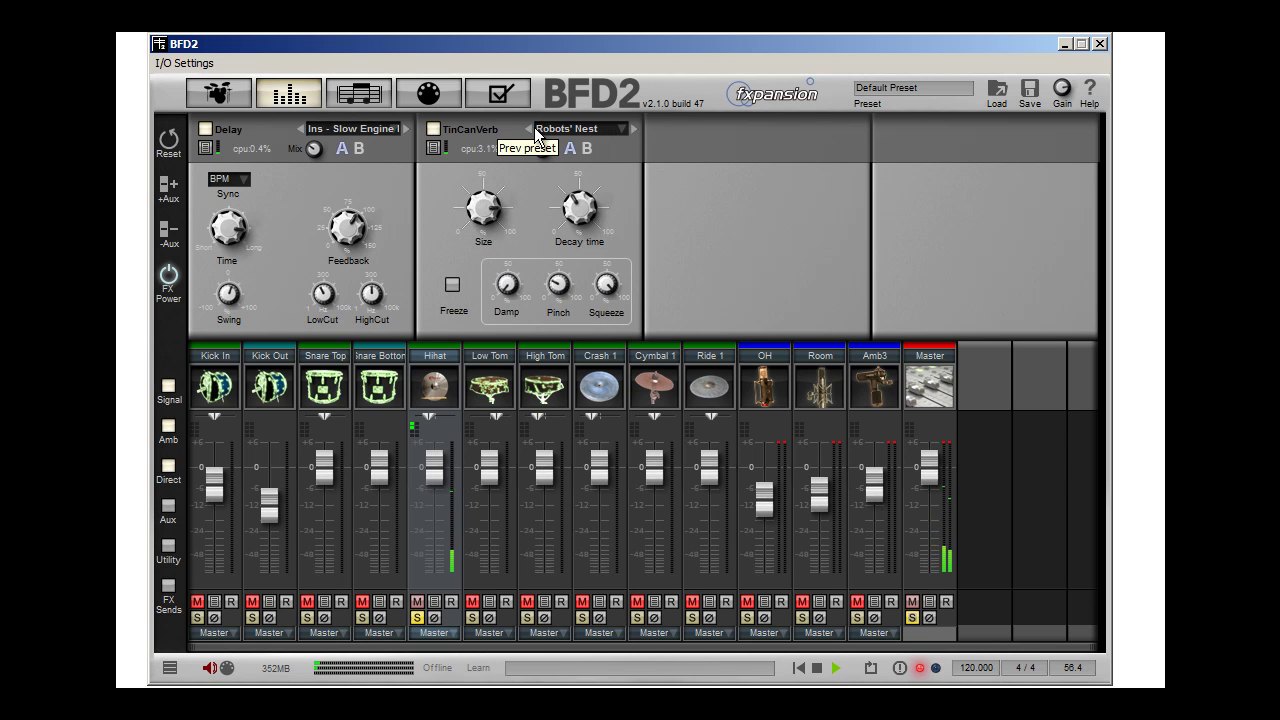
{"action": "left_click", "coordinate": [634, 130]}
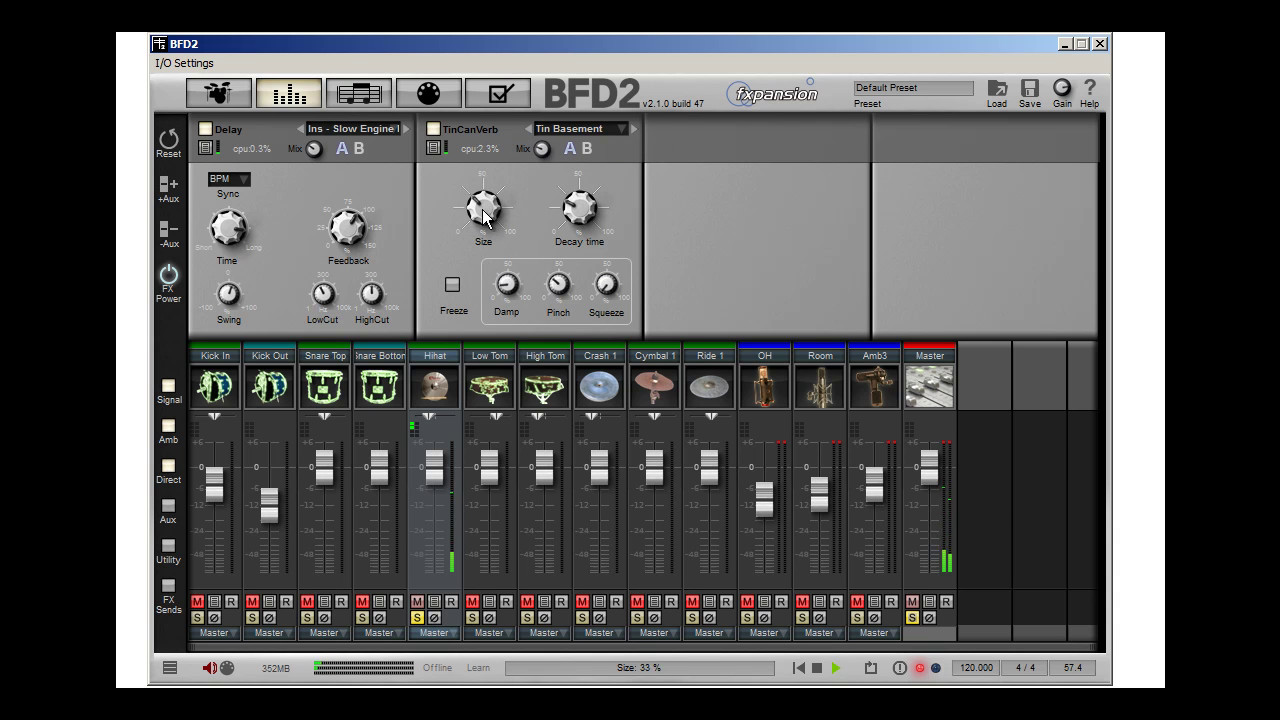
{"action": "left_click_drag", "start_coordinate": [542, 165], "coordinate": [568, 60]}
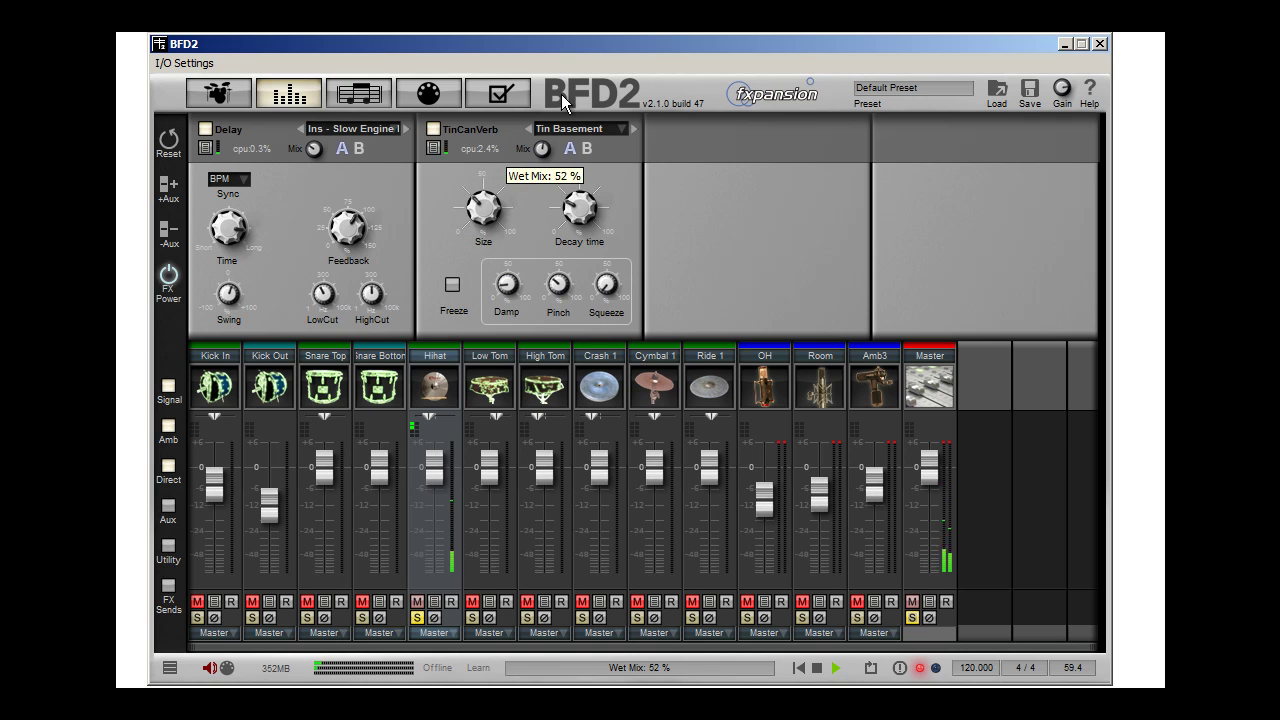
Step: Unsolo the Hihat channel so the whole kit plays, then stop playback
{"action": "left_click", "coordinate": [417, 619]}
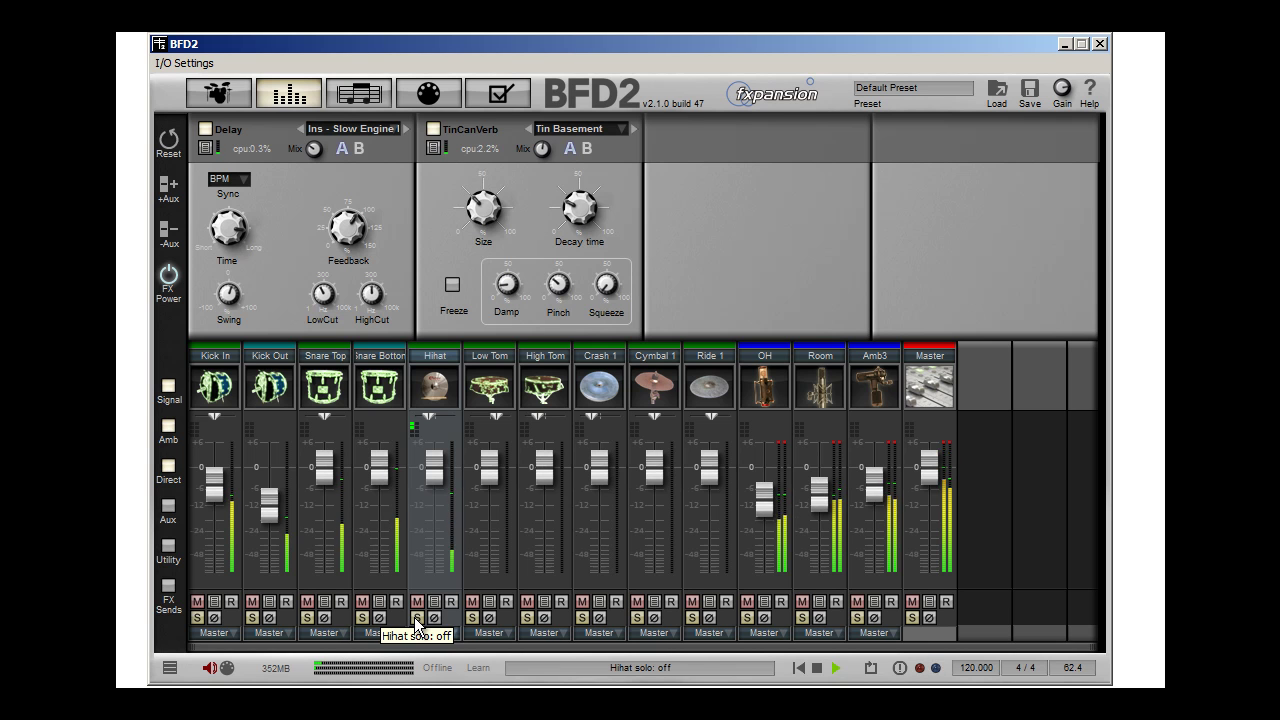
{"action": "left_click", "coordinate": [814, 667]}
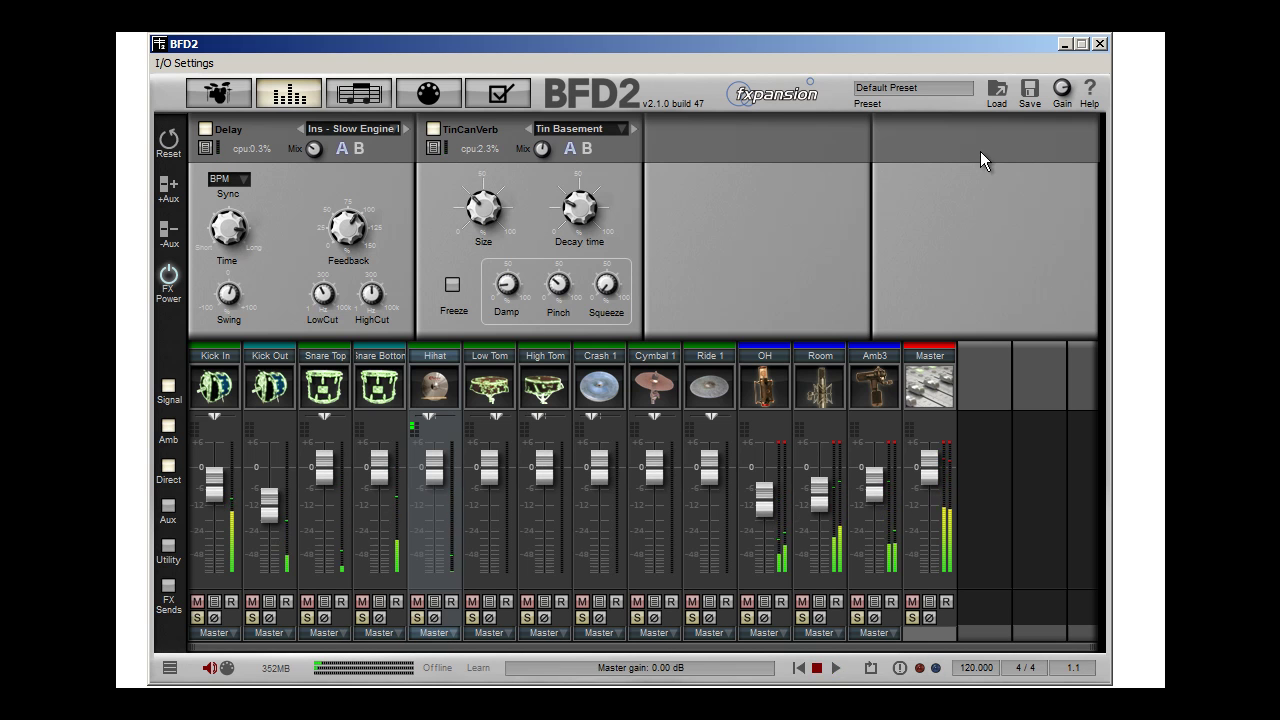
Step: Show the Save menu with Save BFD2 Preset, Save Mixer and Save Kit instead of Load
{"action": "left_click", "coordinate": [996, 94]}
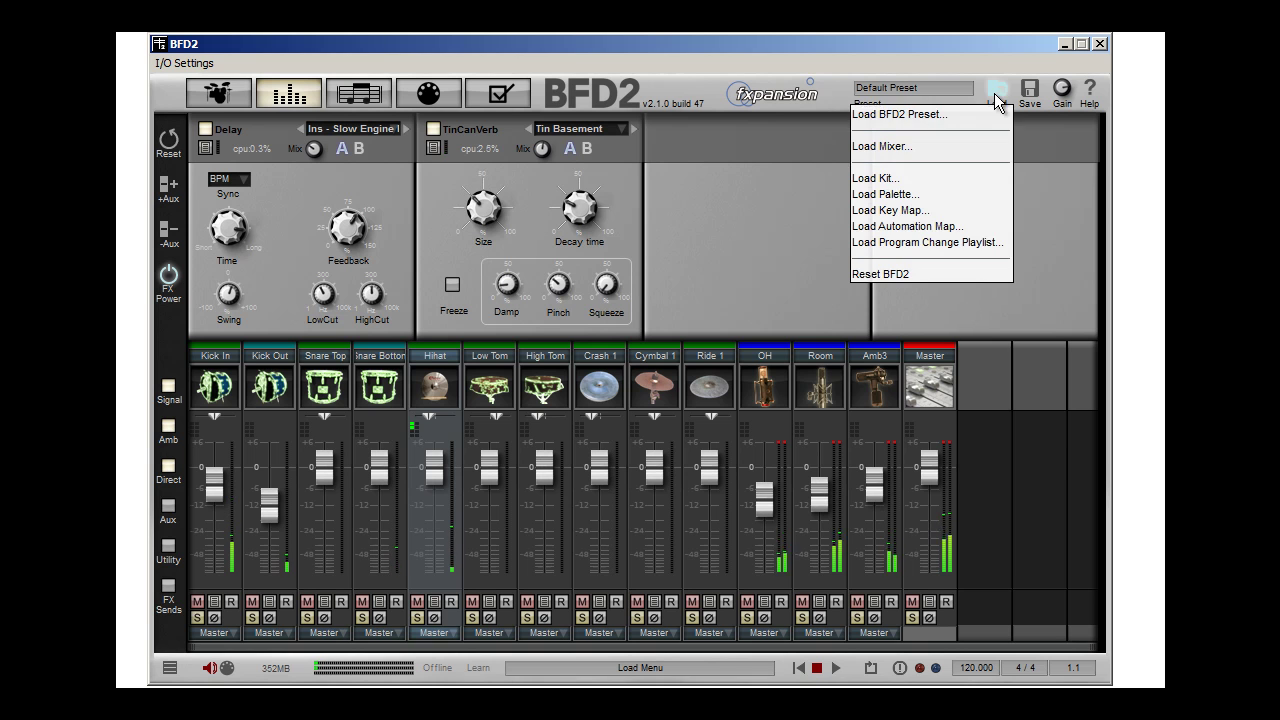
{"action": "left_click", "coordinate": [1030, 98]}
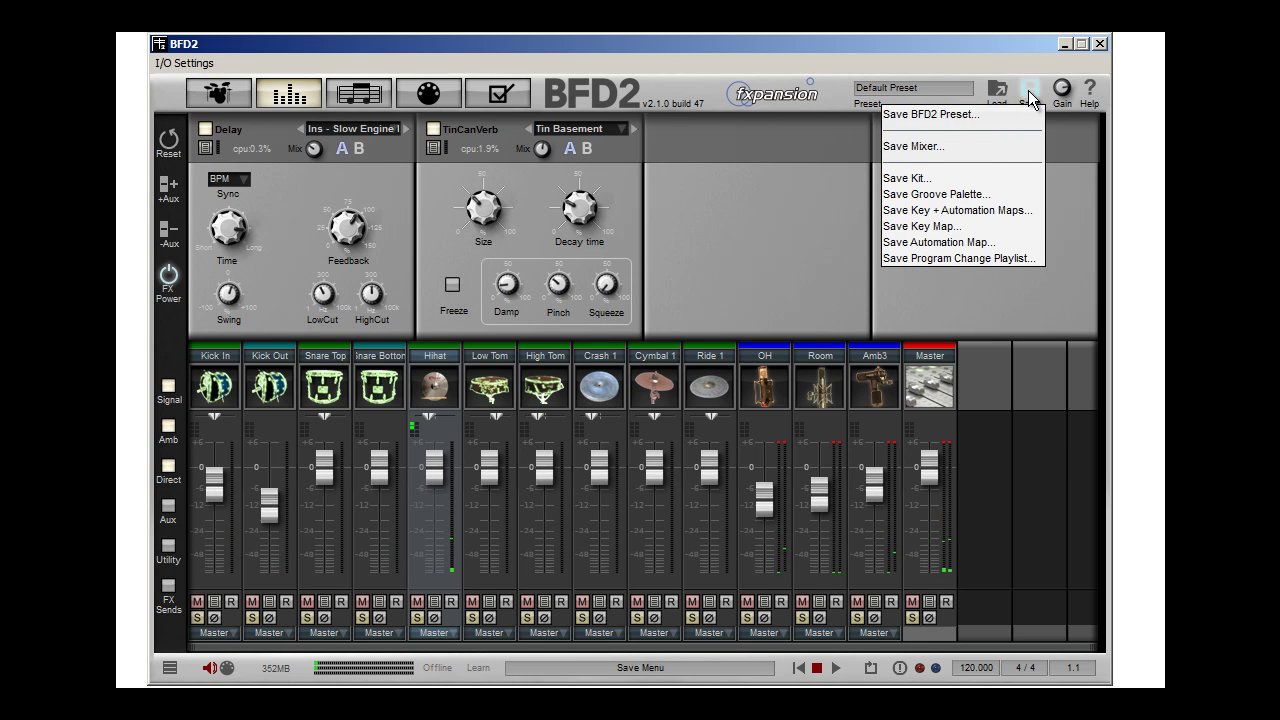